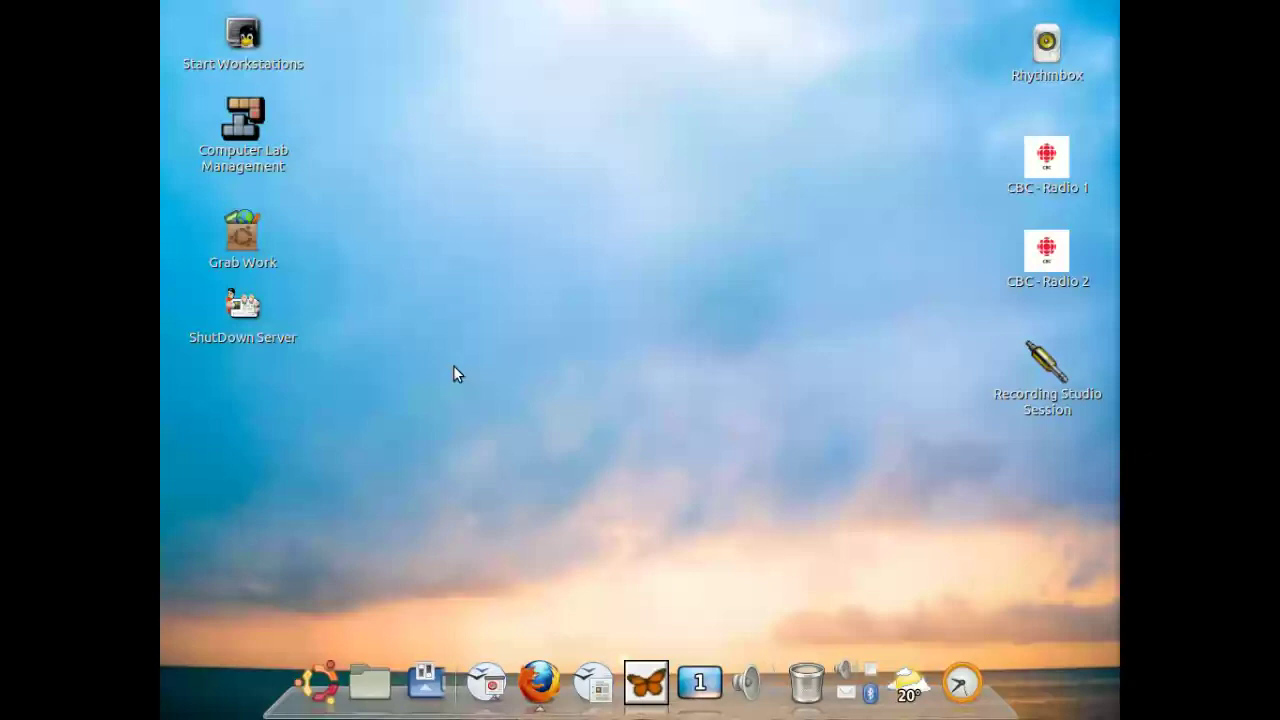
Discard a full-desktop screenshot, then review the Desktop keyboard shortcuts sorted by key.
key(Print)
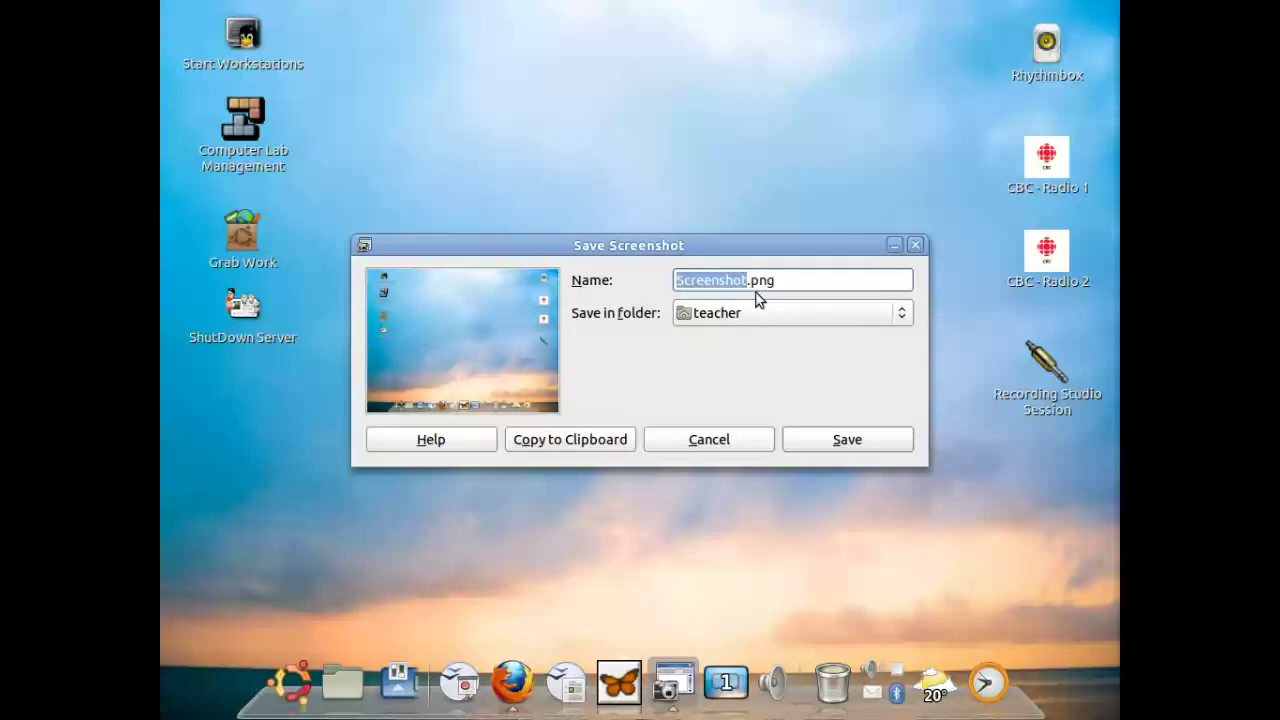
click(742, 441)
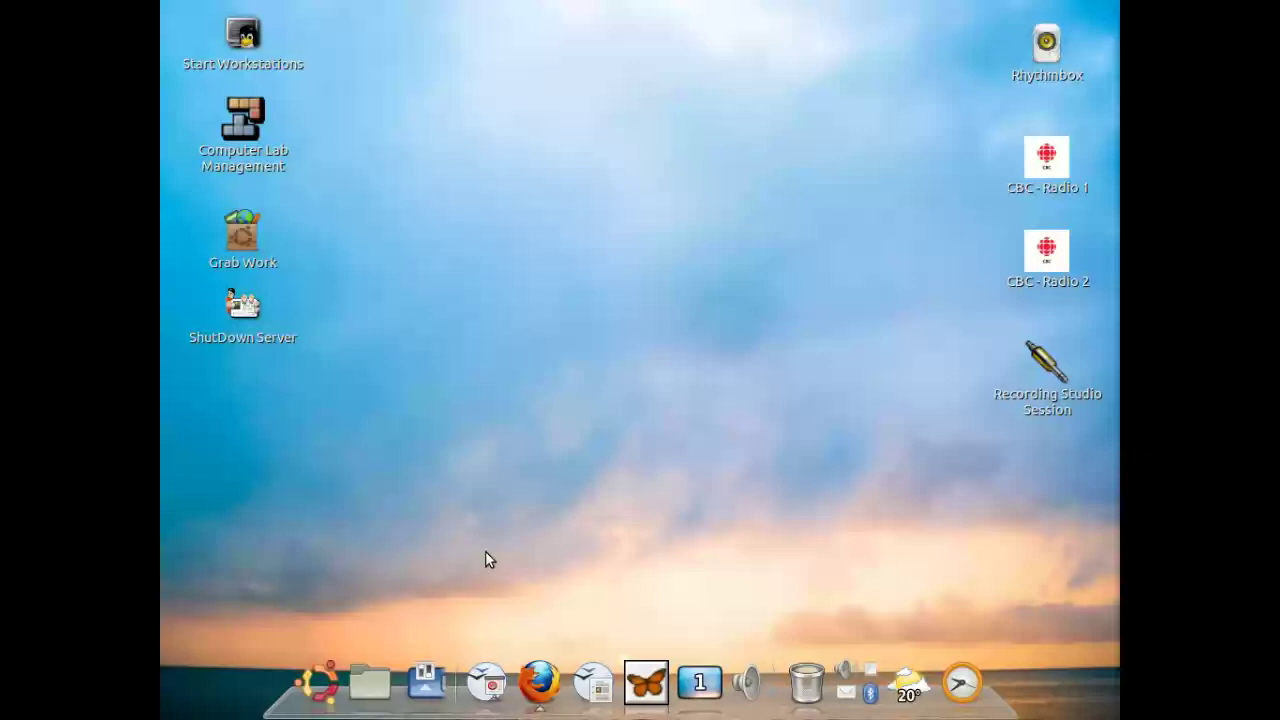
click(330, 672)
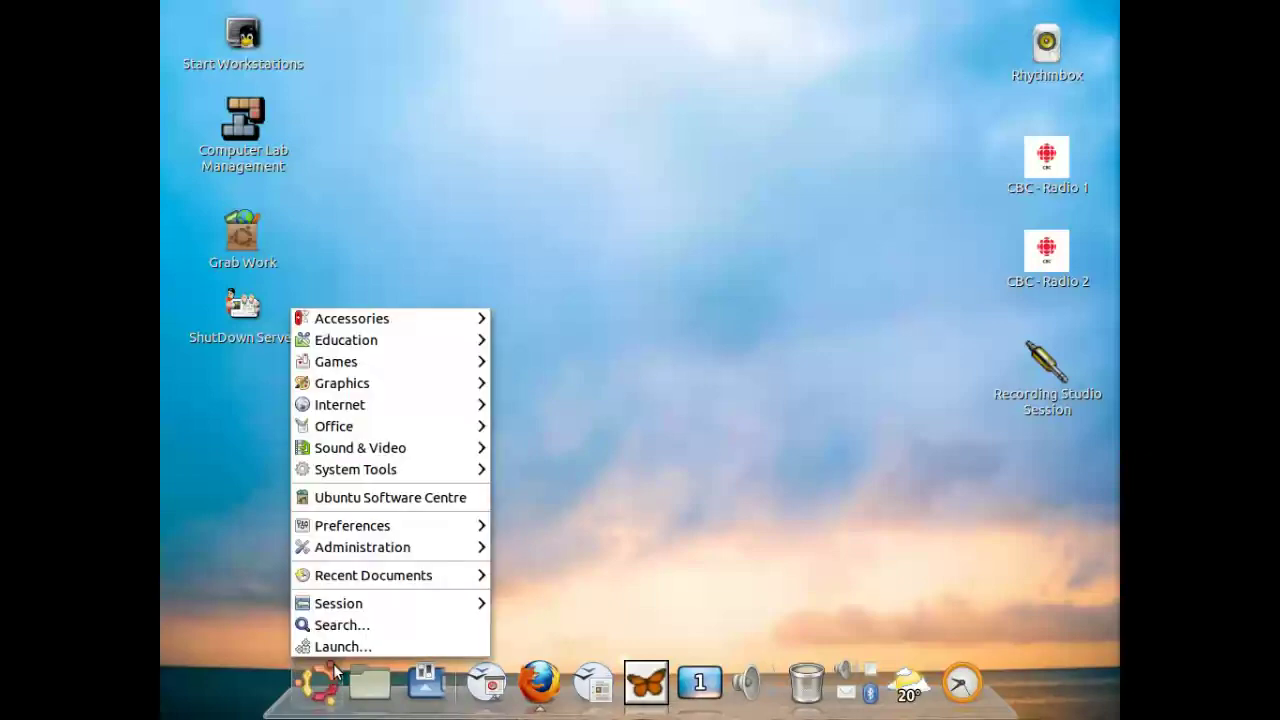
mouse_move(393, 526)
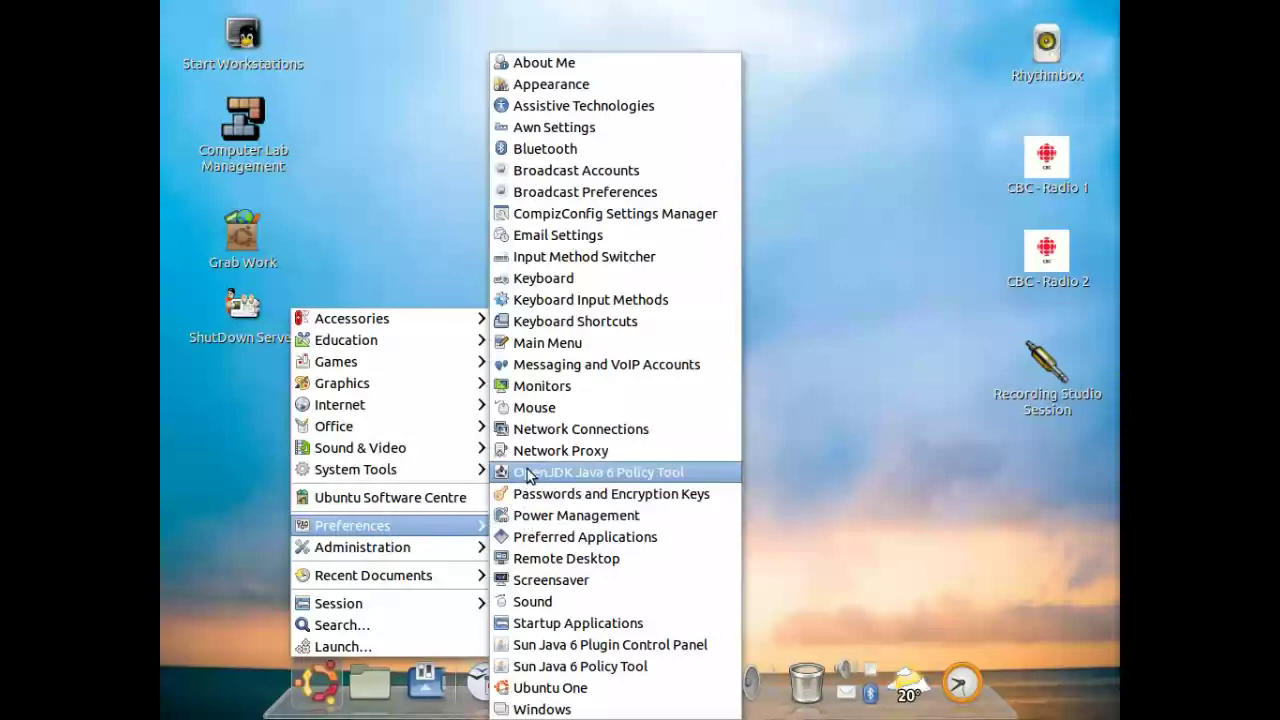
click(622, 324)
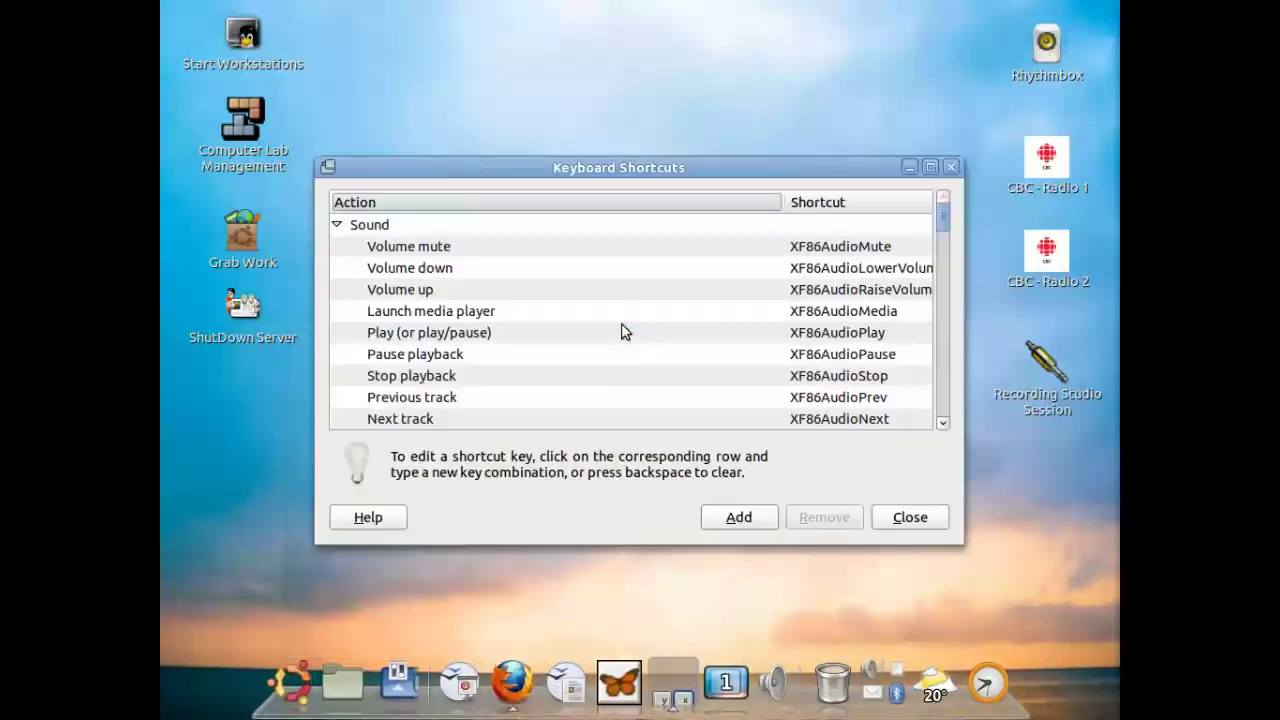
click(879, 208)
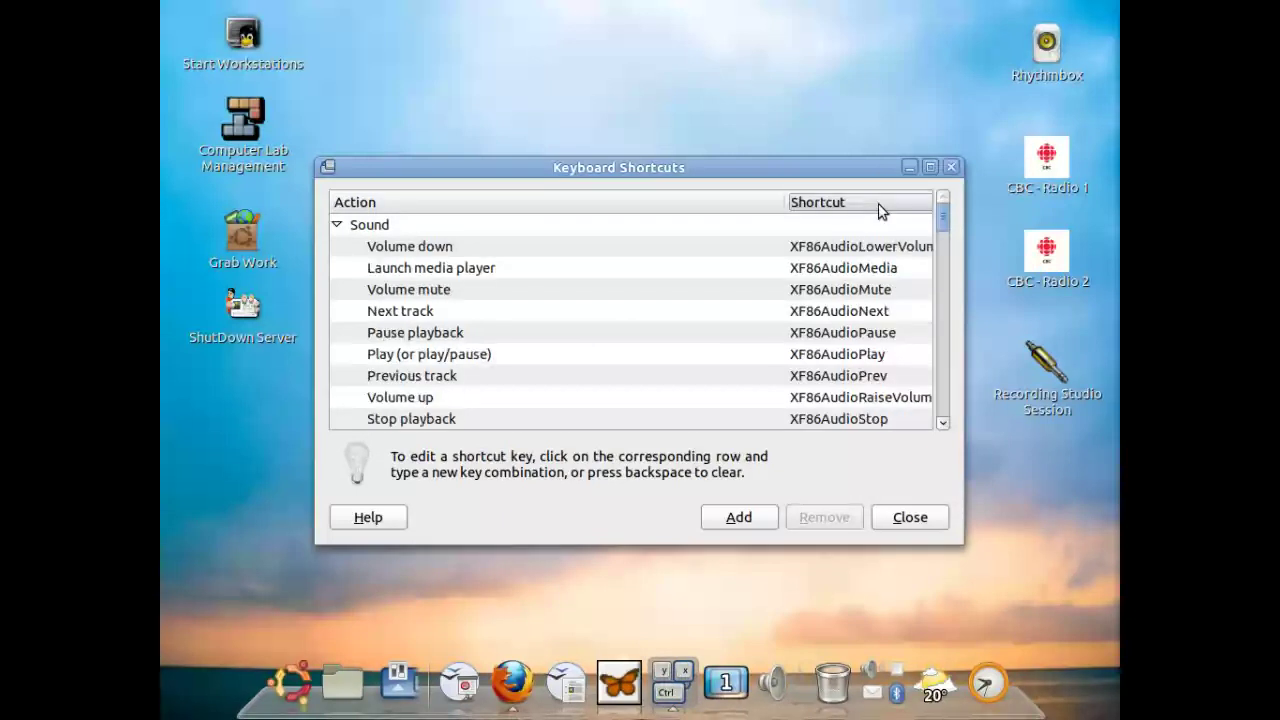
click(943, 390)
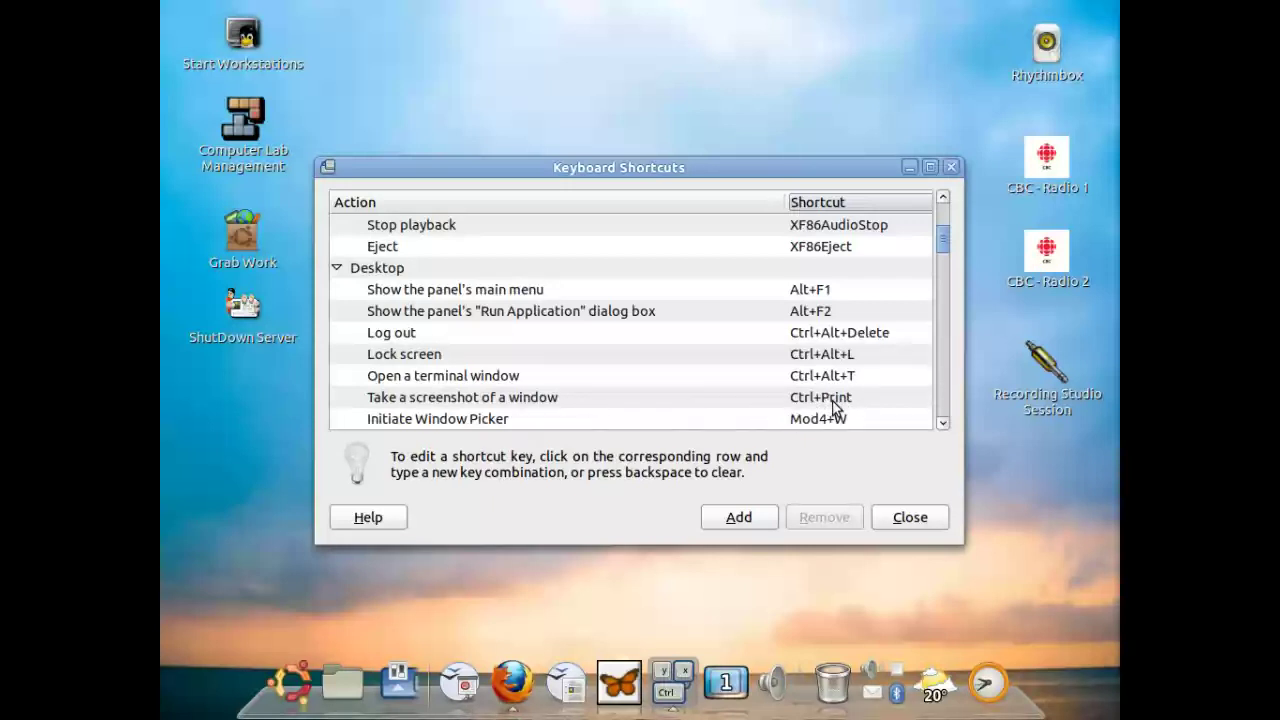
click(936, 518)
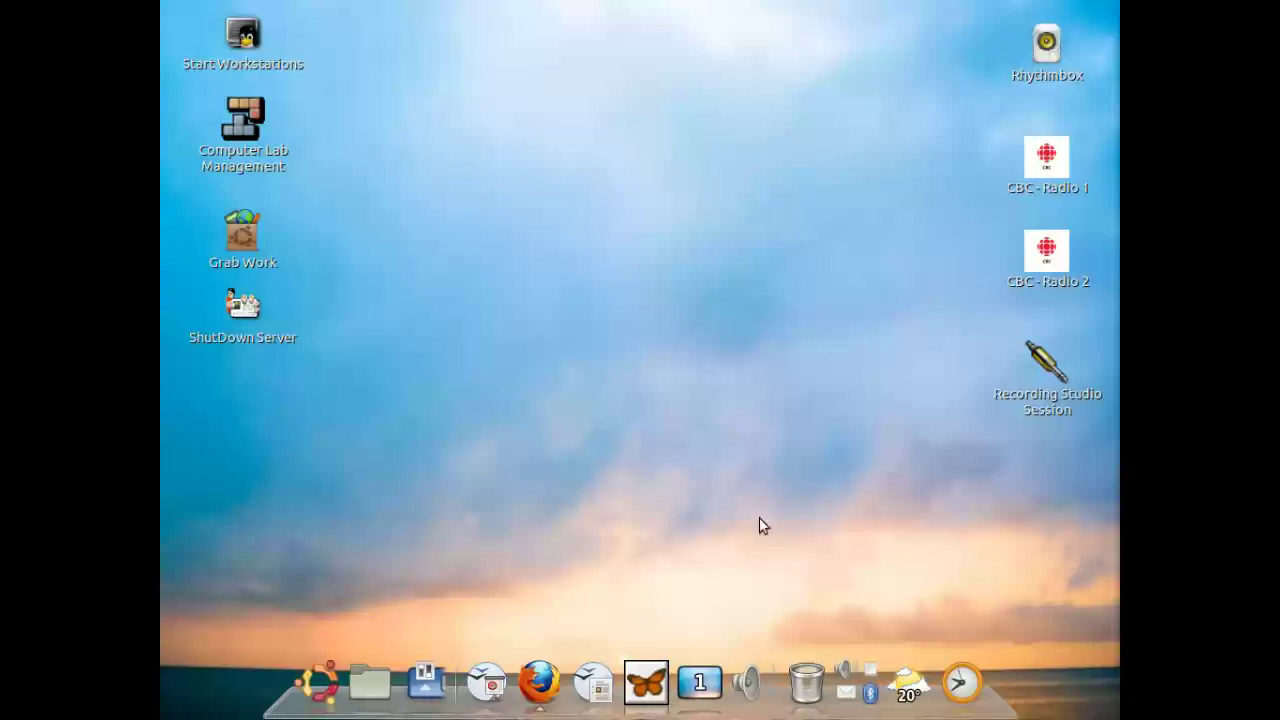
Launch the Calculator from Accessories and move it toward the desktop's middle.
click(316, 683)
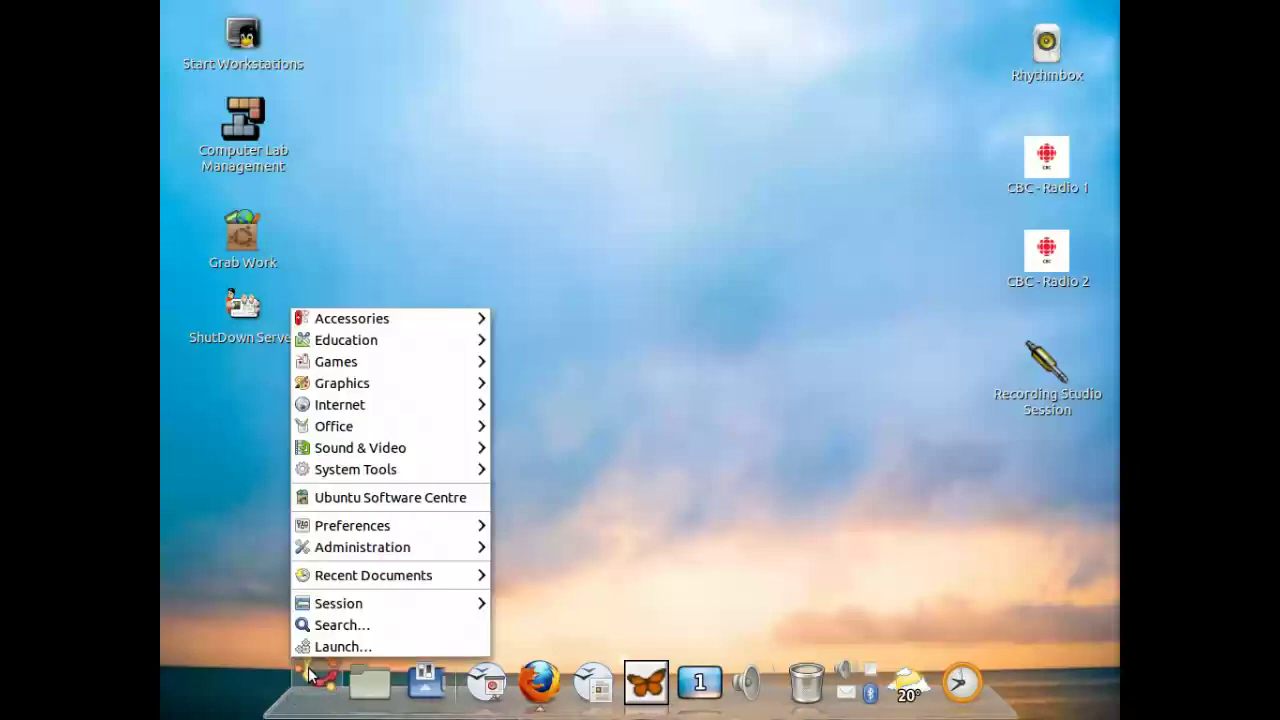
mouse_move(443, 318)
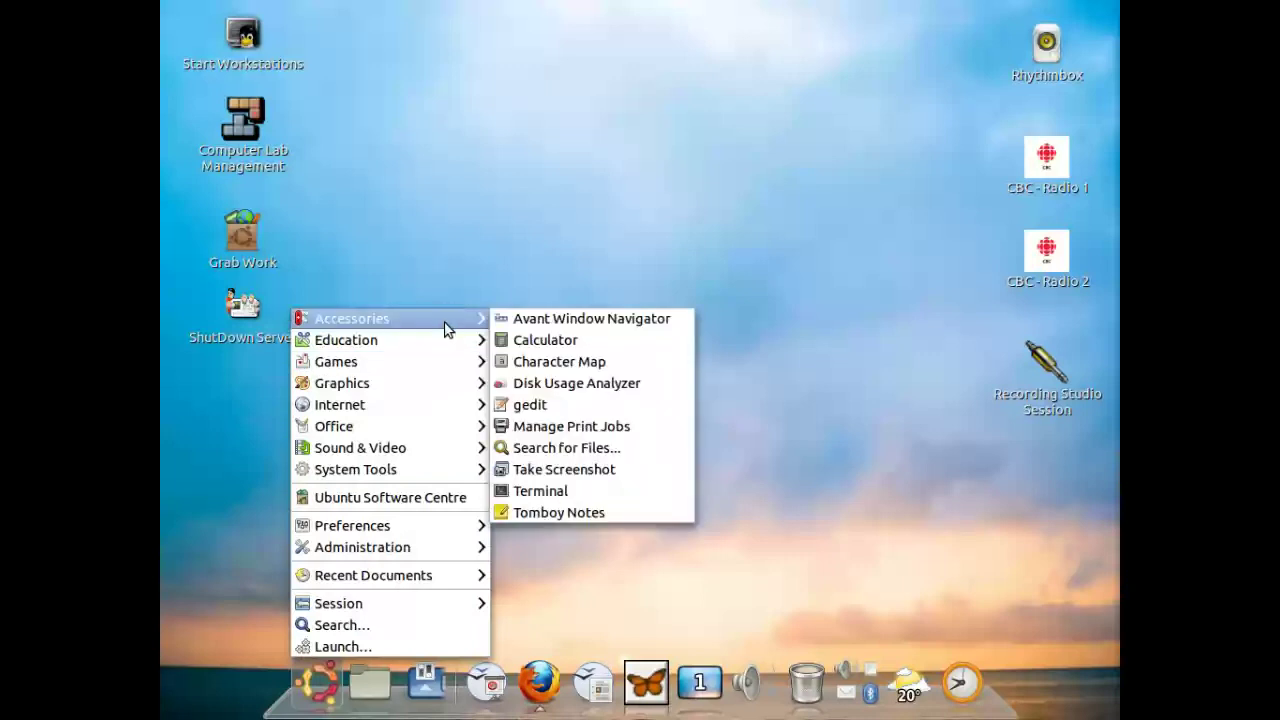
click(520, 340)
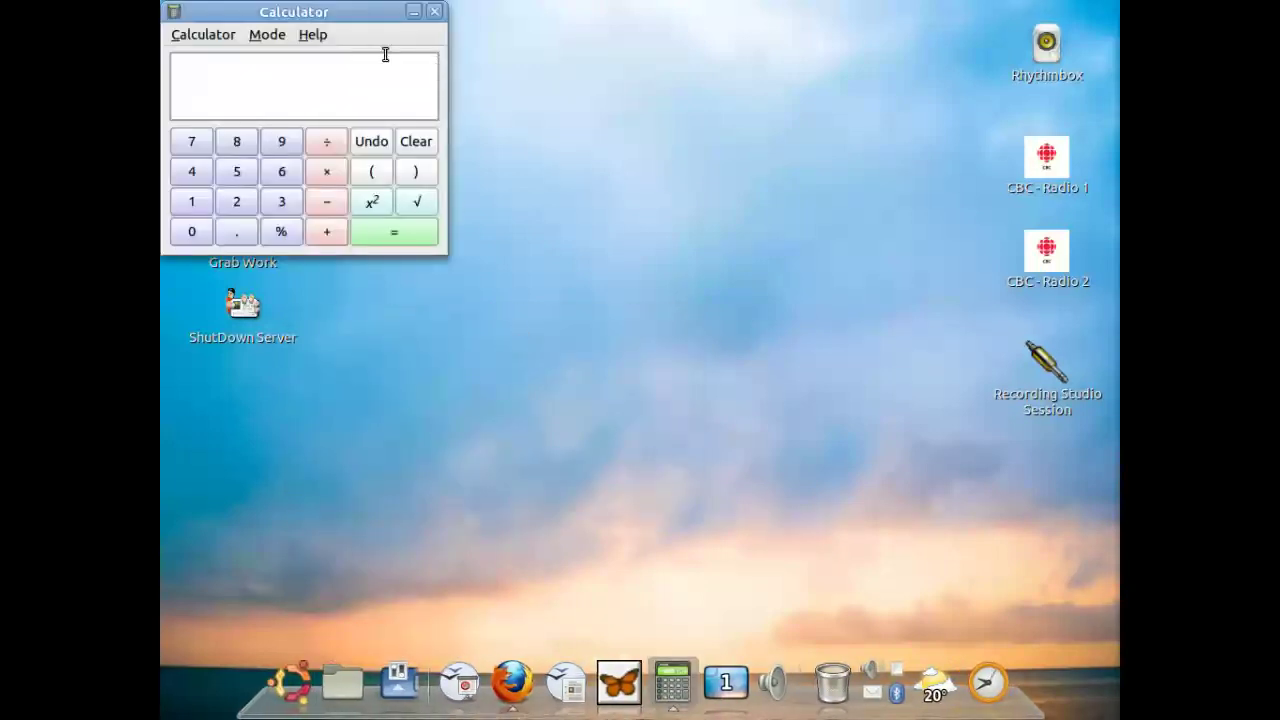
drag(364, 16, 614, 138)
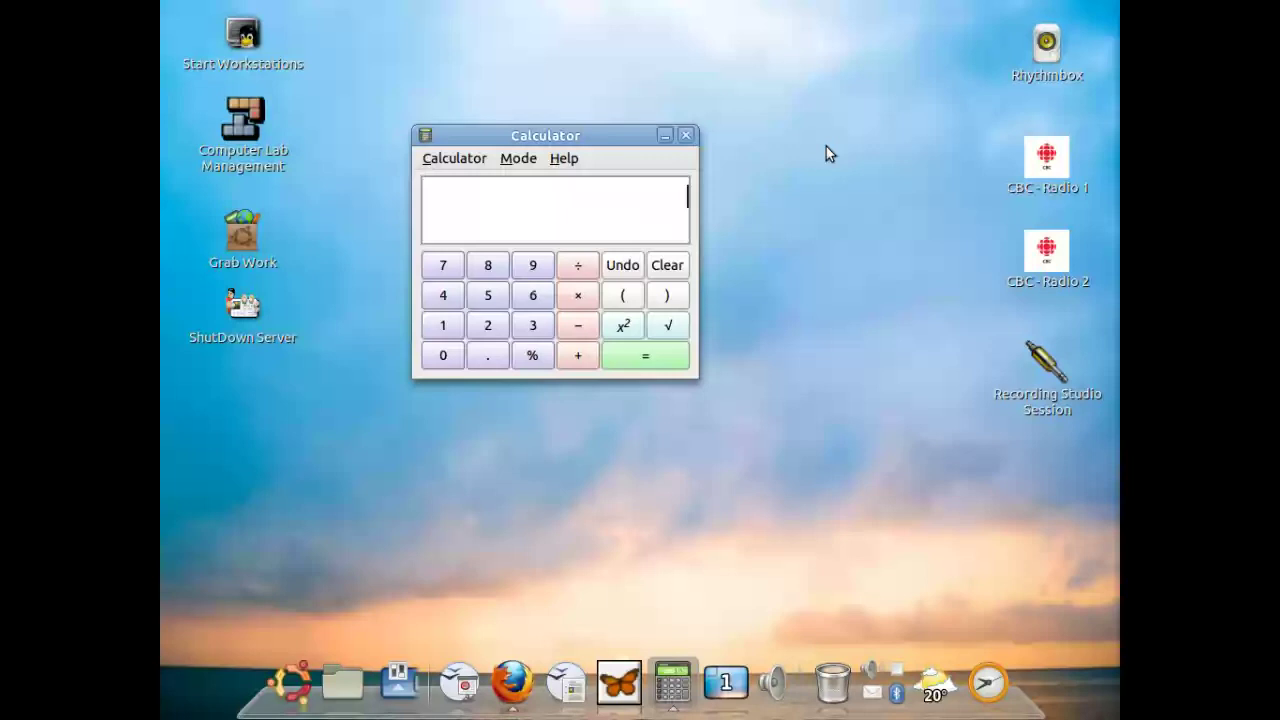
Save a Calculator-window-only screenshot as Screenshot-Calculator.png in Pictures.
key(alt+Print)
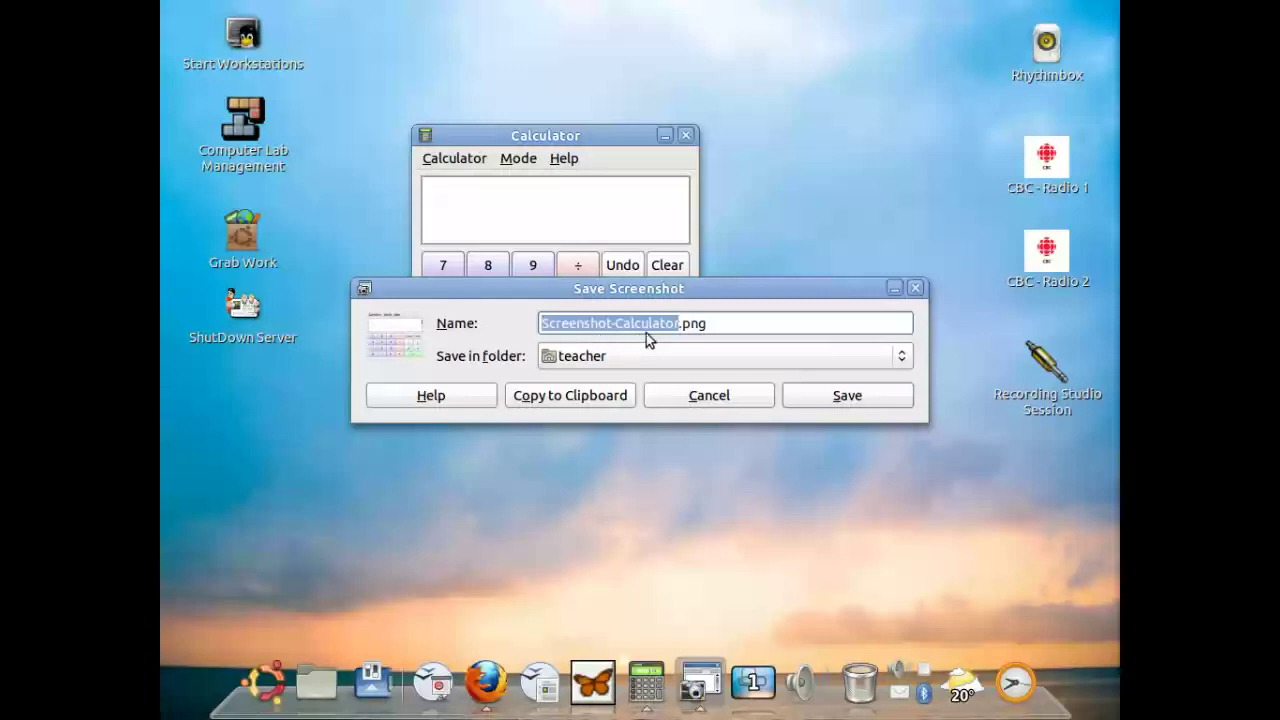
click(903, 357)
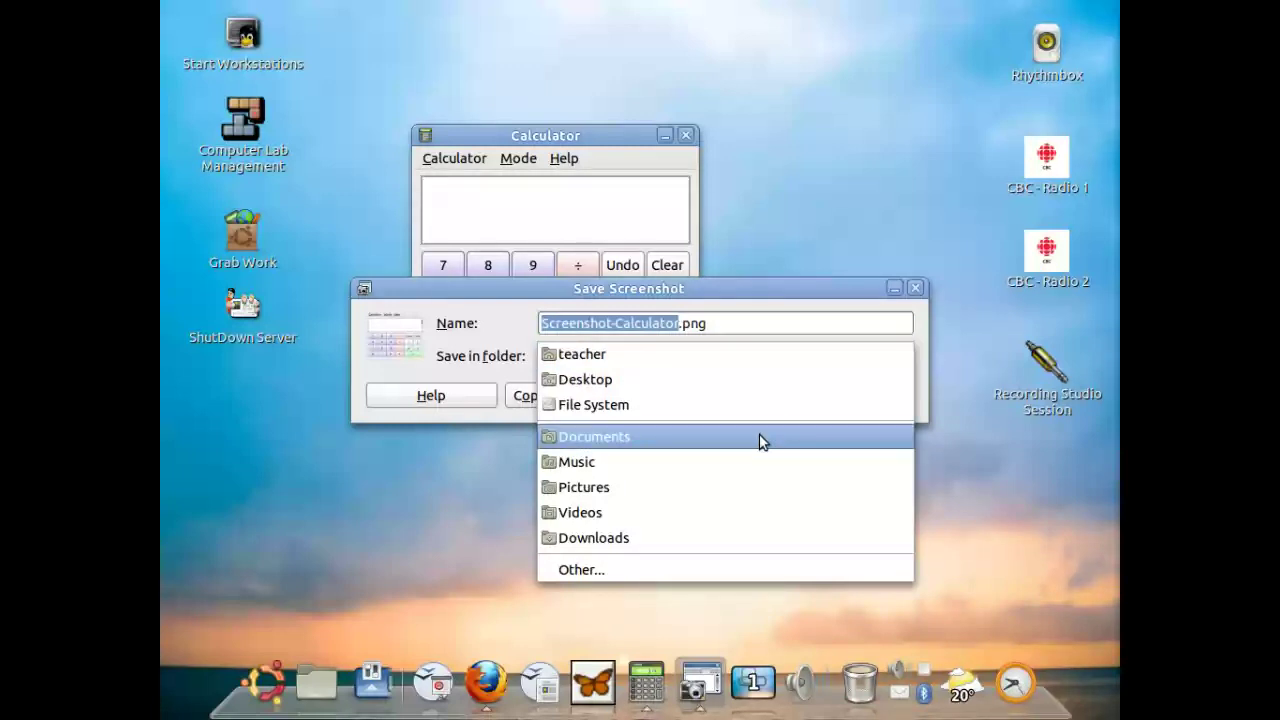
click(696, 498)
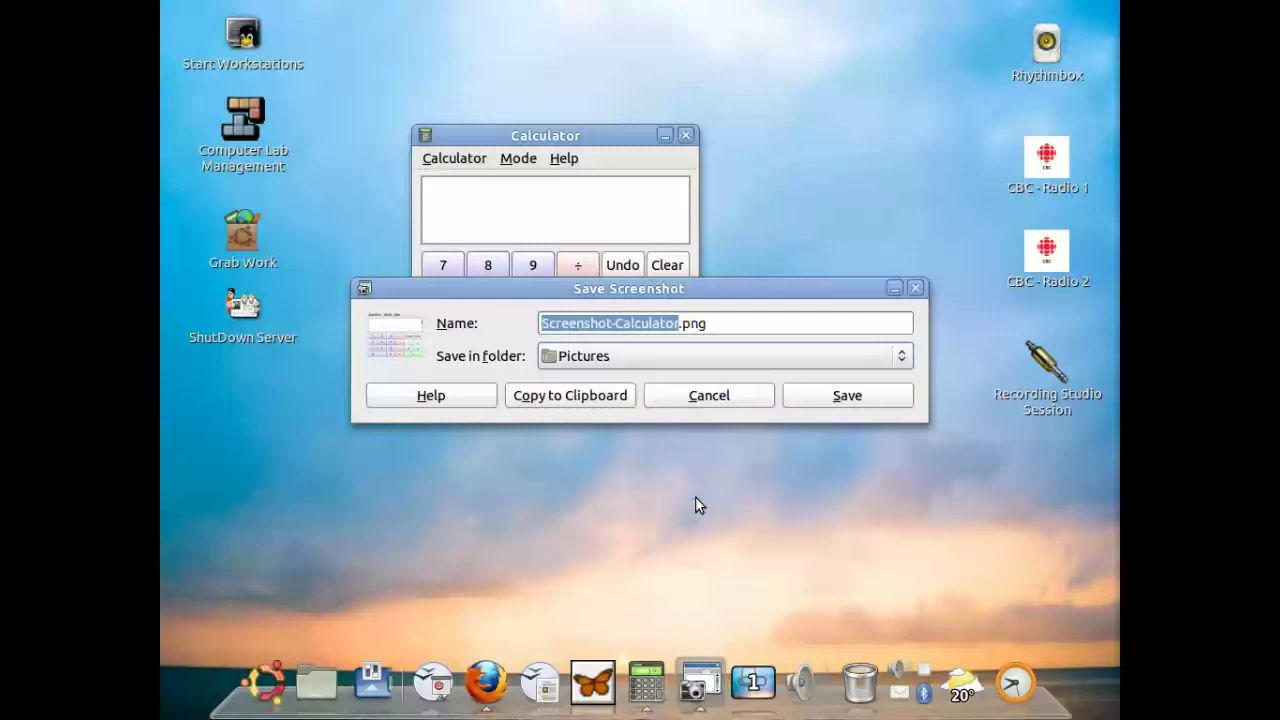
click(862, 404)
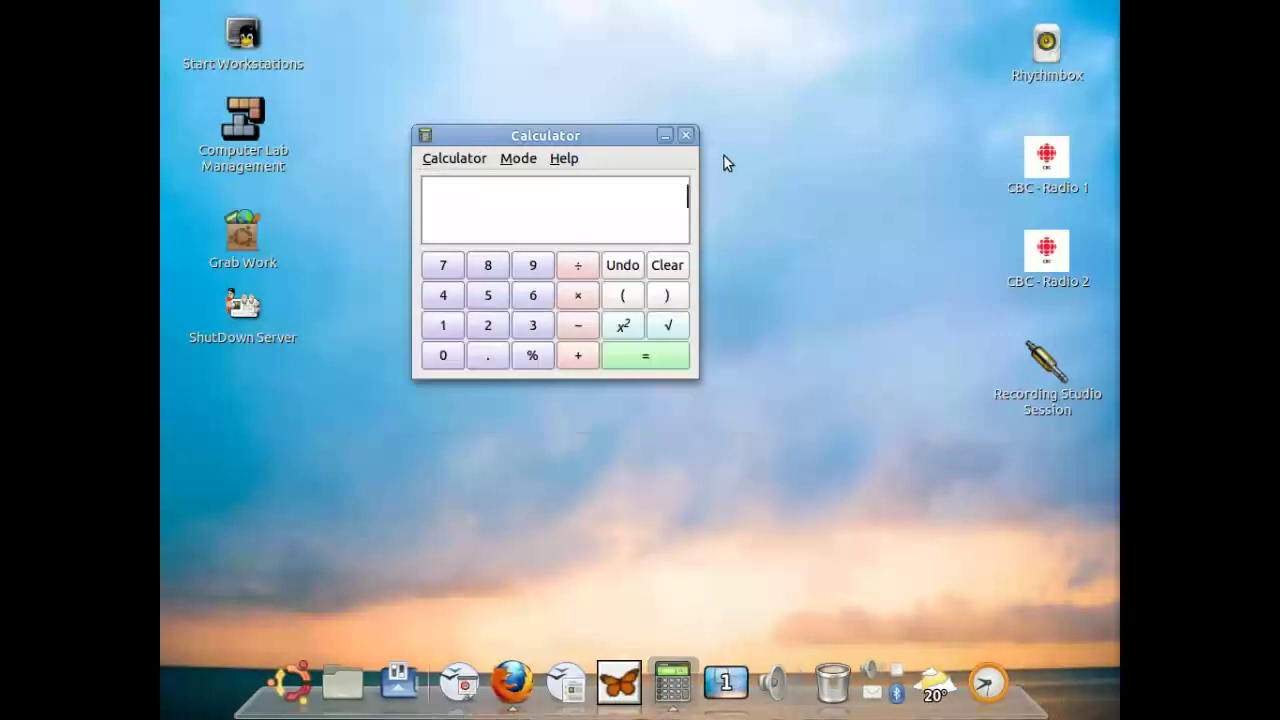
Close the Calculator and open the Pictures folder from Places.
click(687, 136)
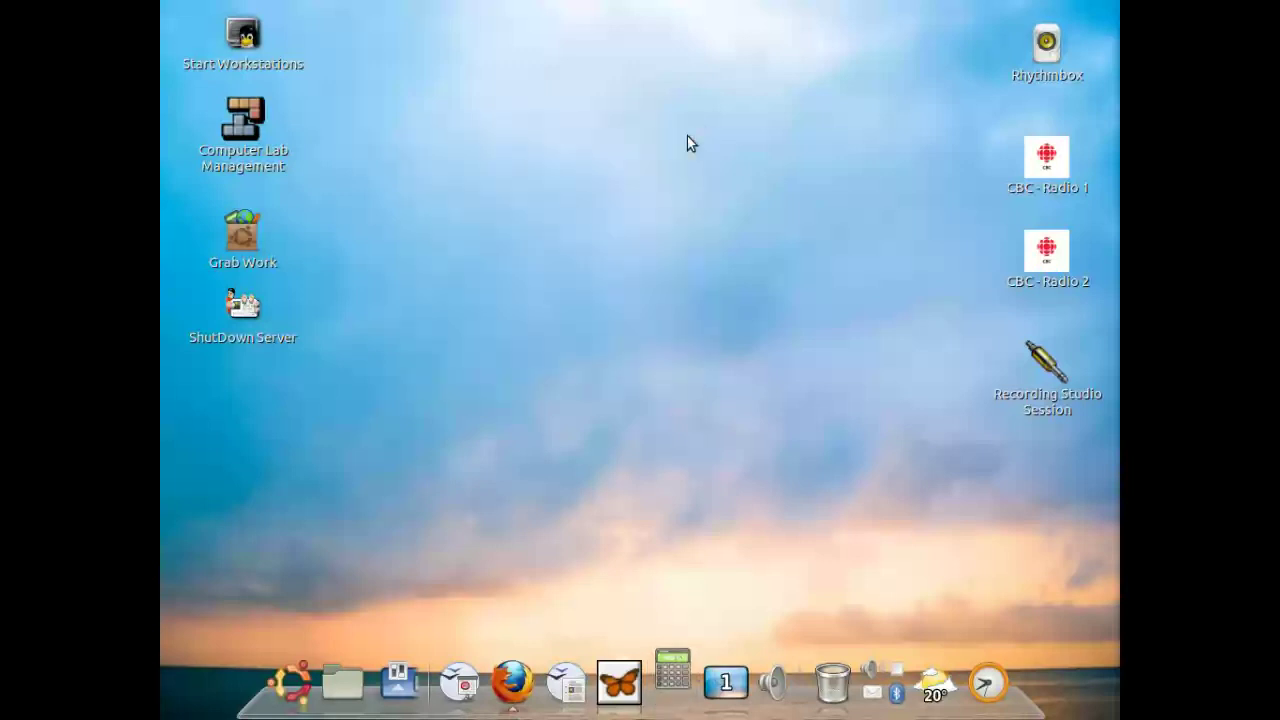
click(370, 680)
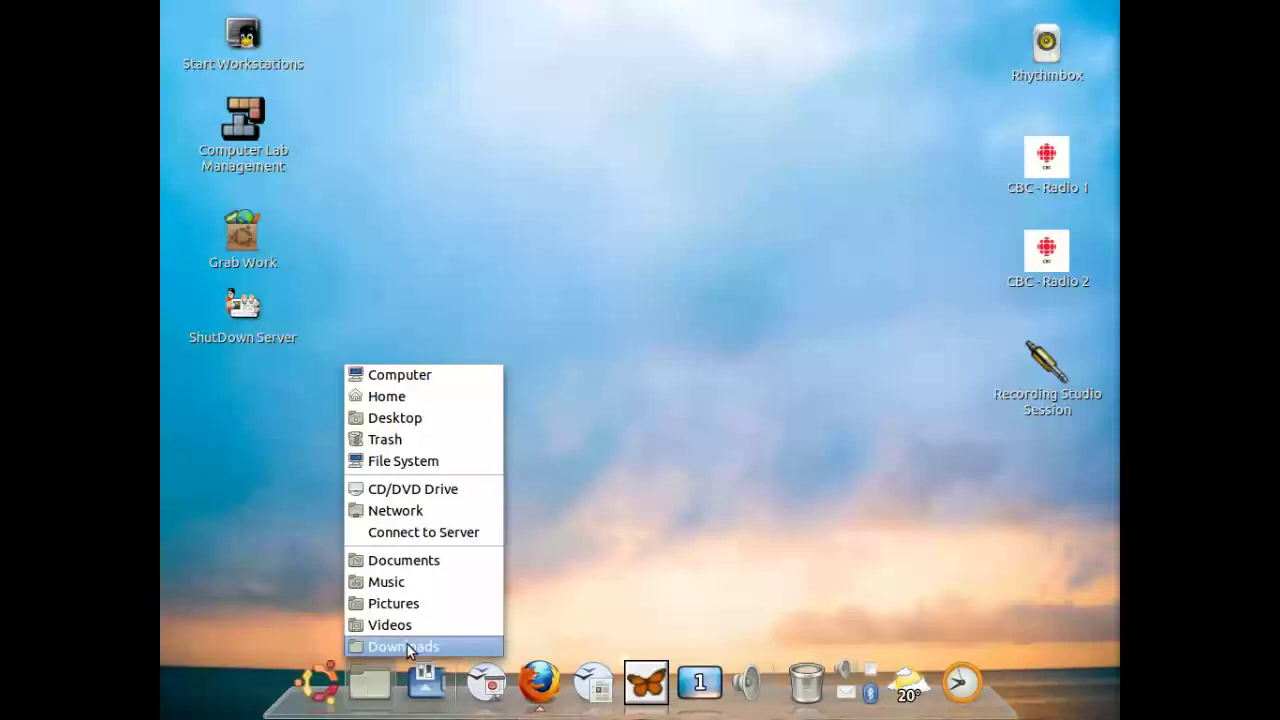
click(404, 604)
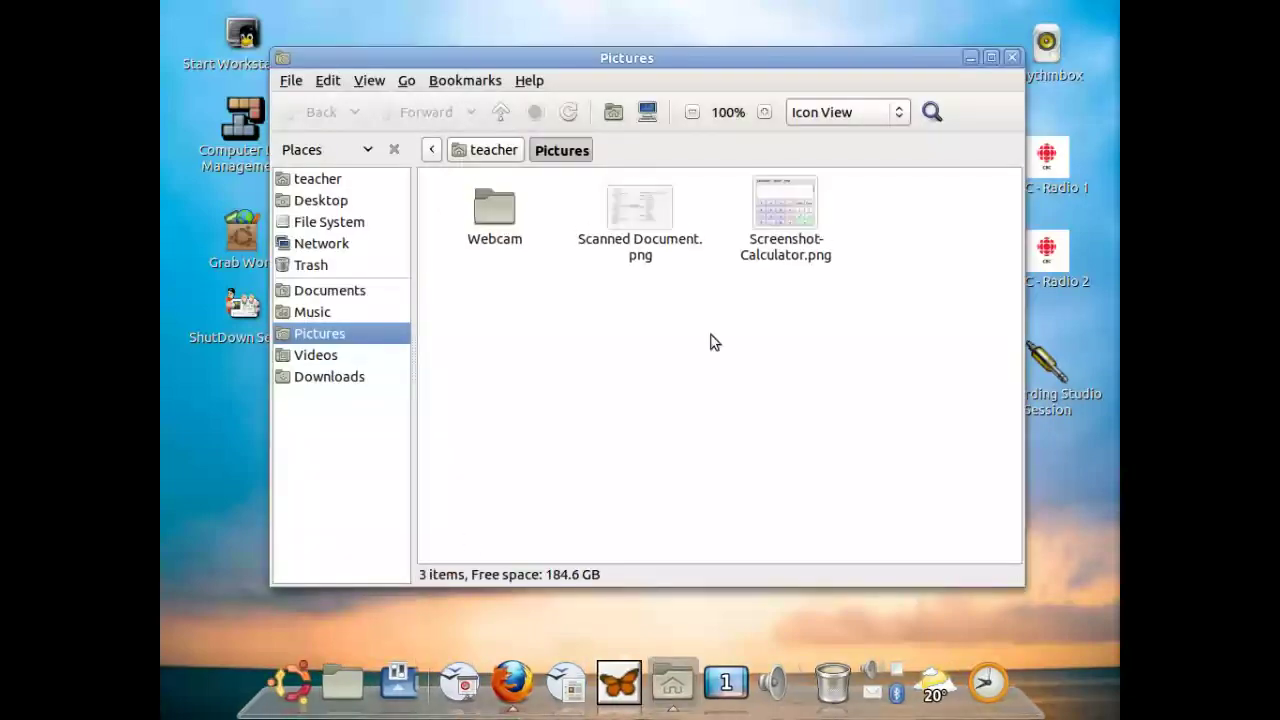
Open Screenshot-Calculator.png with GIMP Image Editor.
right_click(789, 225)
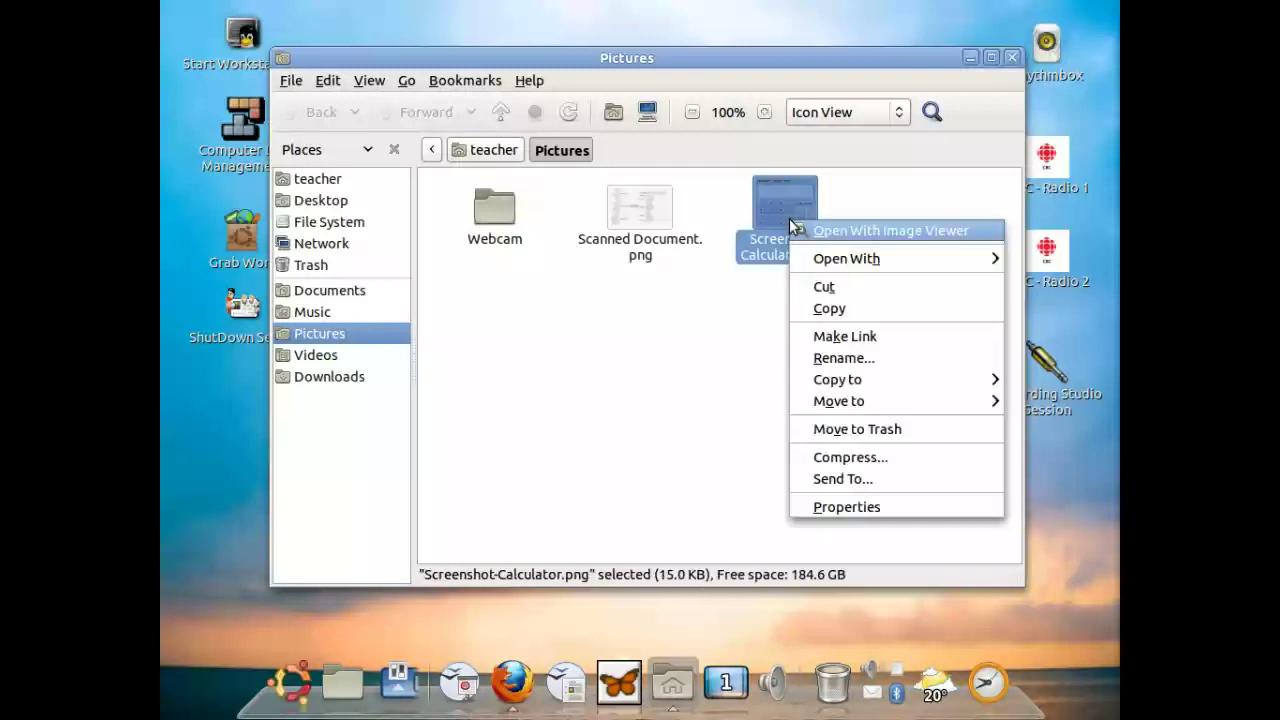
mouse_move(820, 265)
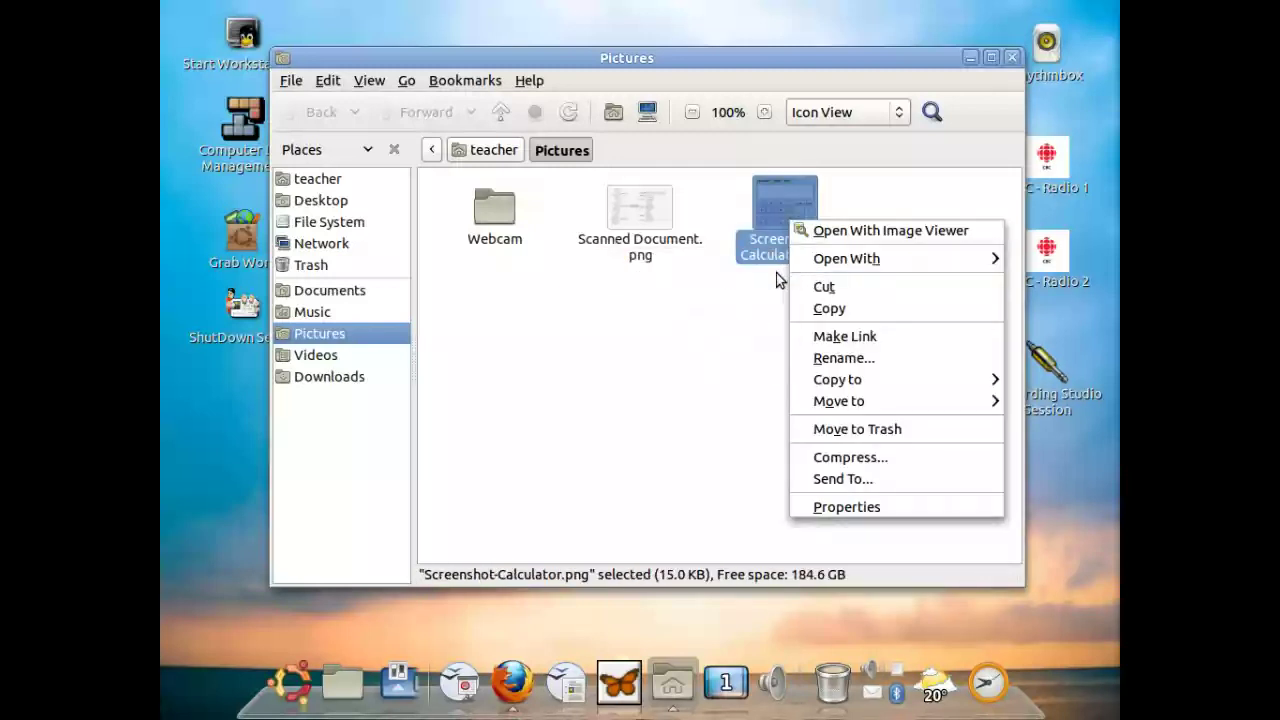
click(766, 280)
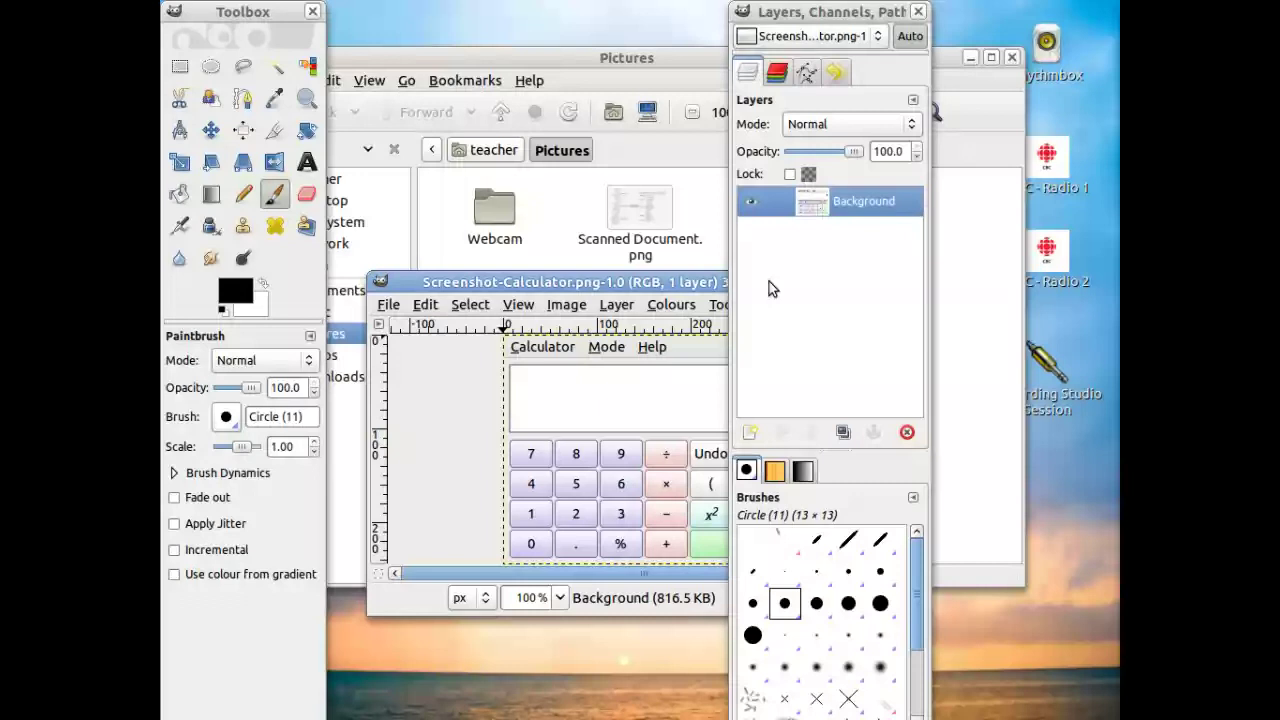
Maximize the image window and shift the layers panel off to the right.
double_click(687, 287)
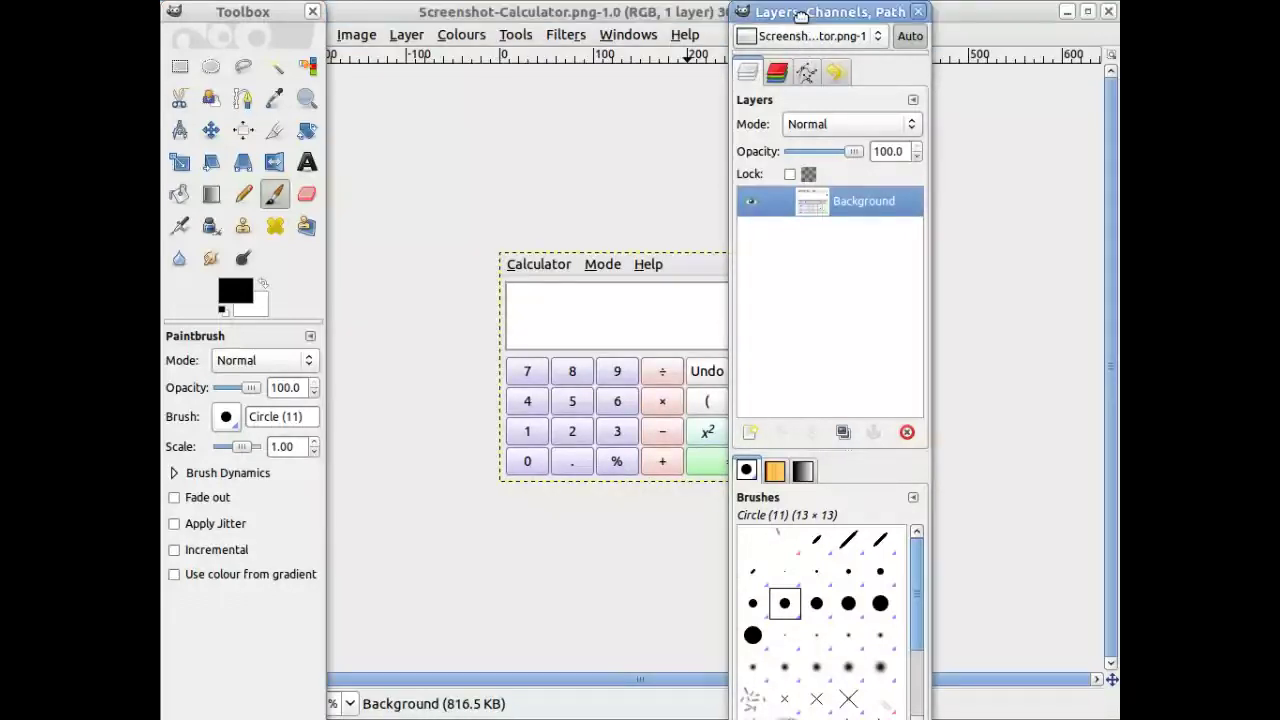
drag(800, 14, 1036, 170)
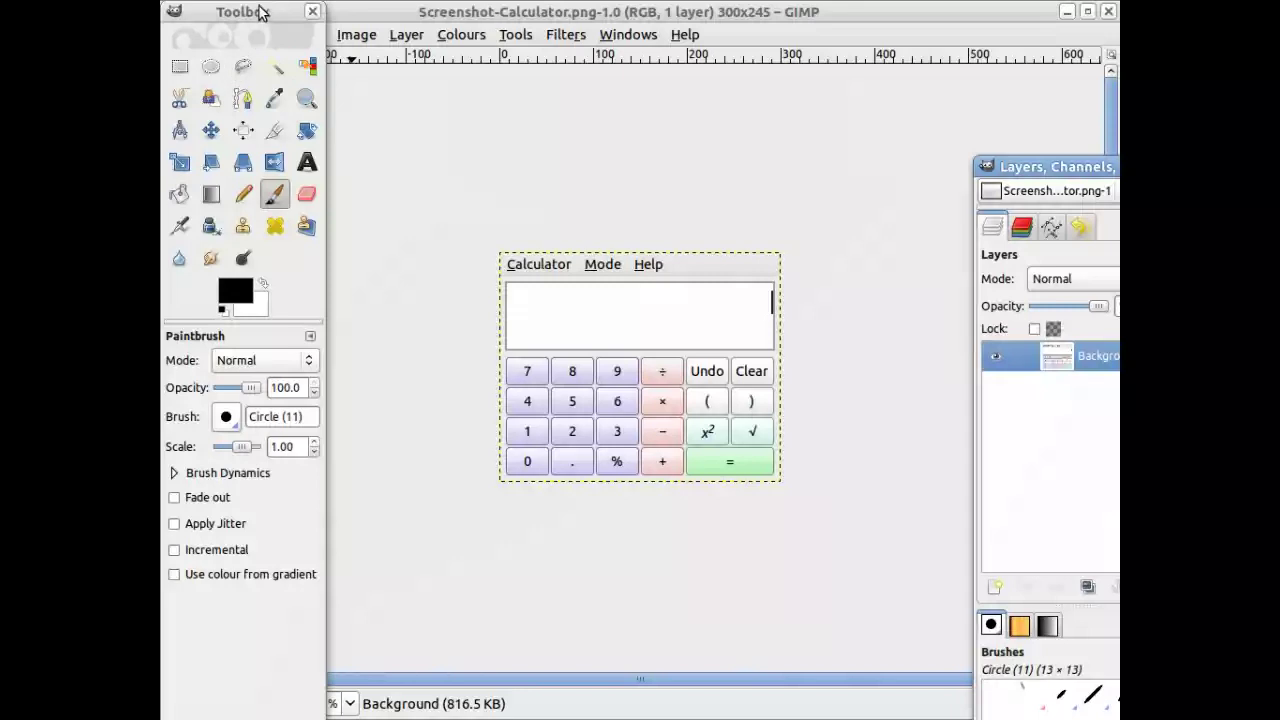
Move the toolbox and layers dock aside, pan to the calculator, and pick Rectangle Select.
drag(258, 14, 258, 40)
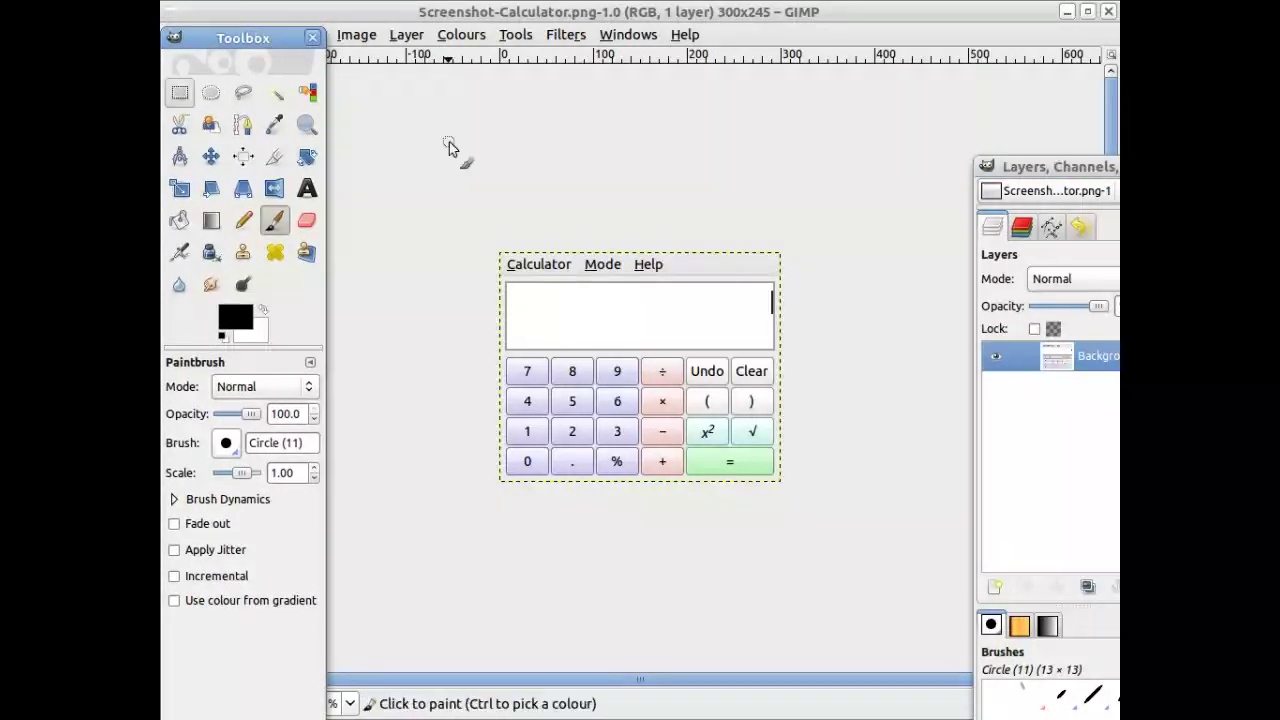
click(582, 20)
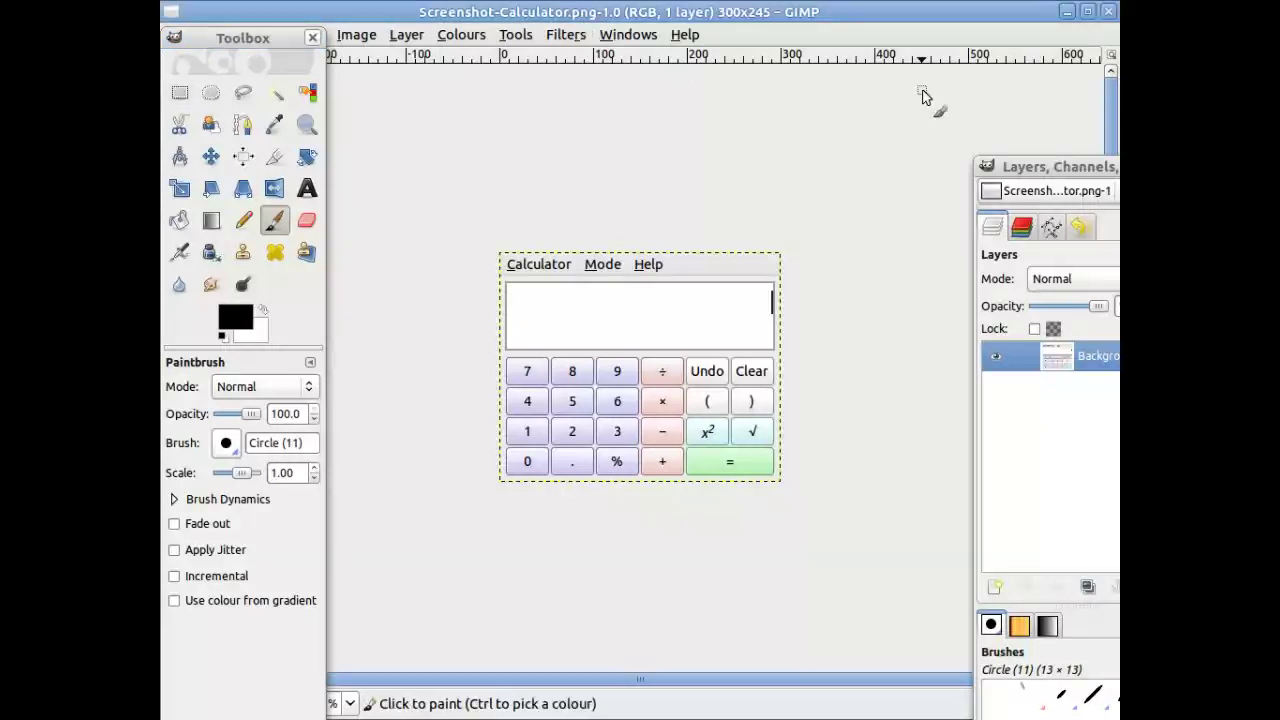
drag(1027, 174, 920, 145)
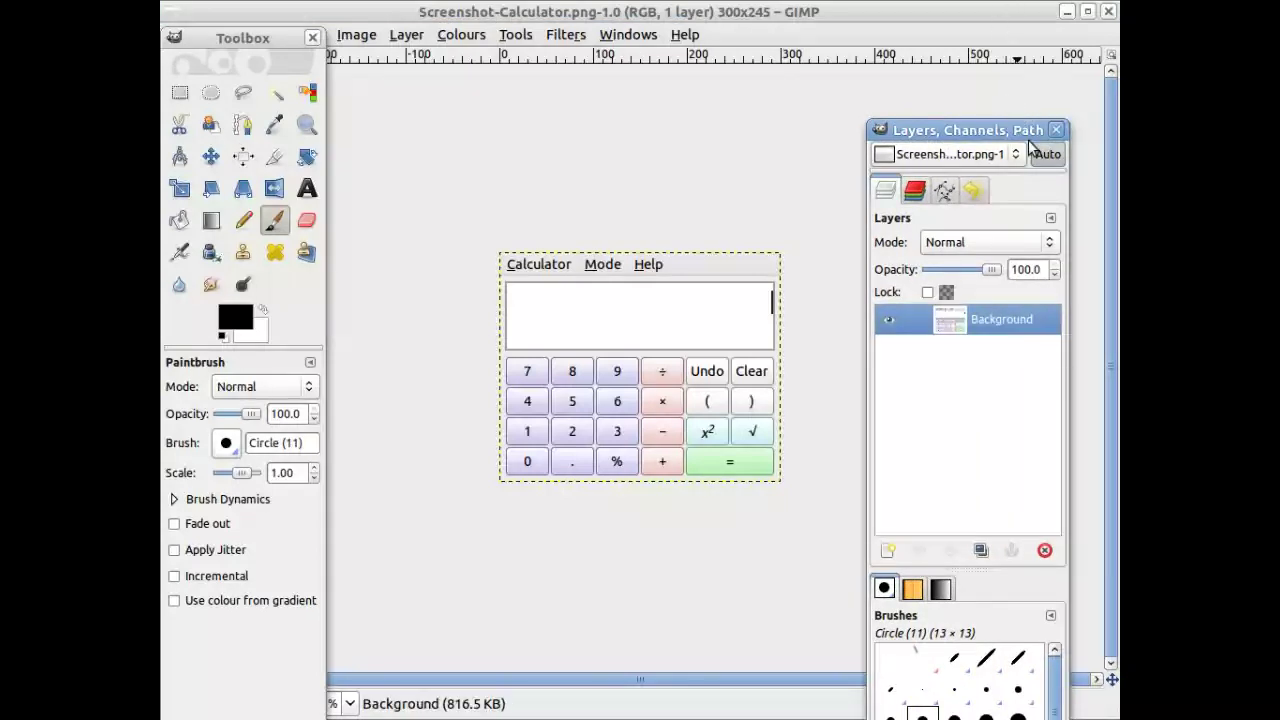
drag(983, 131, 1005, 710)
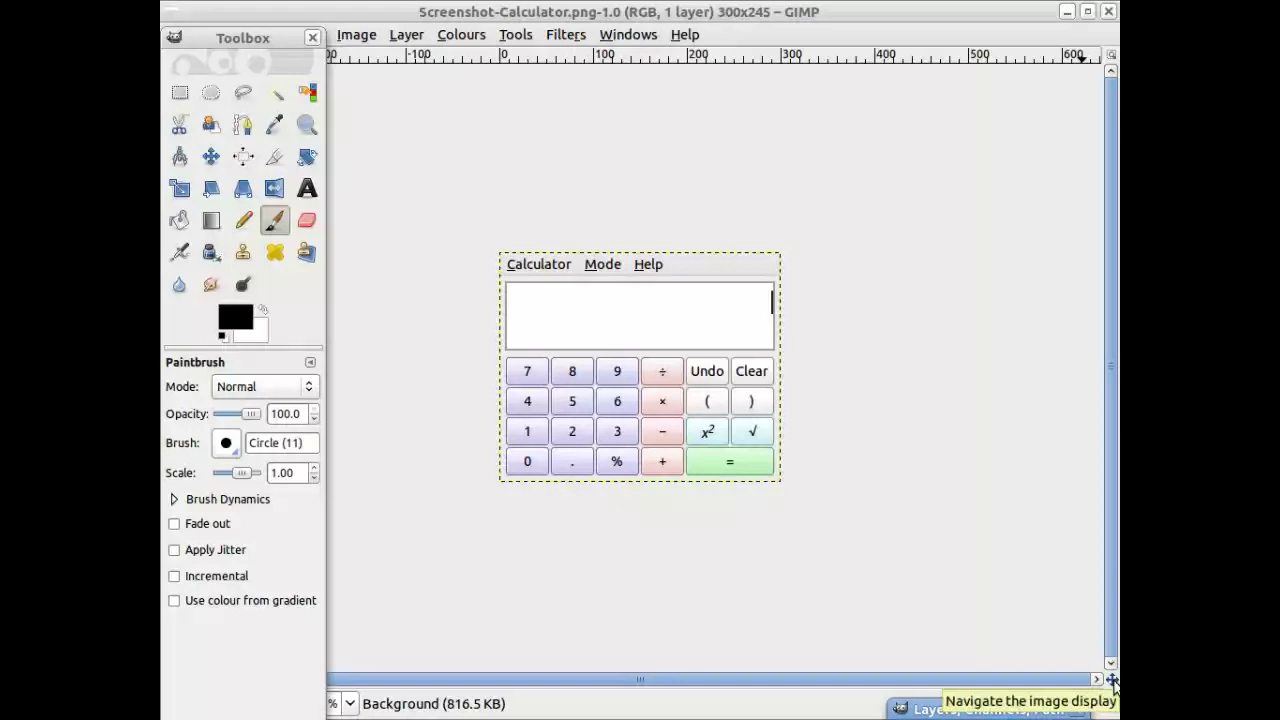
drag(1112, 680, 1083, 688)
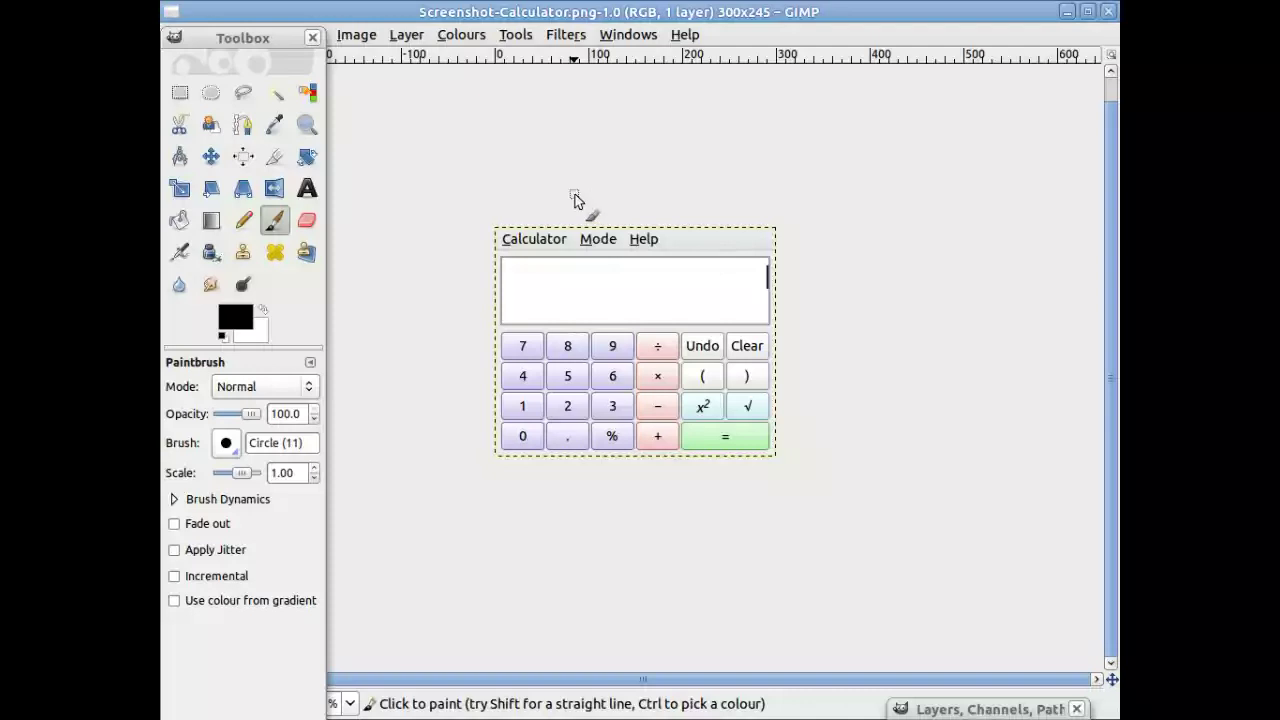
click(183, 95)
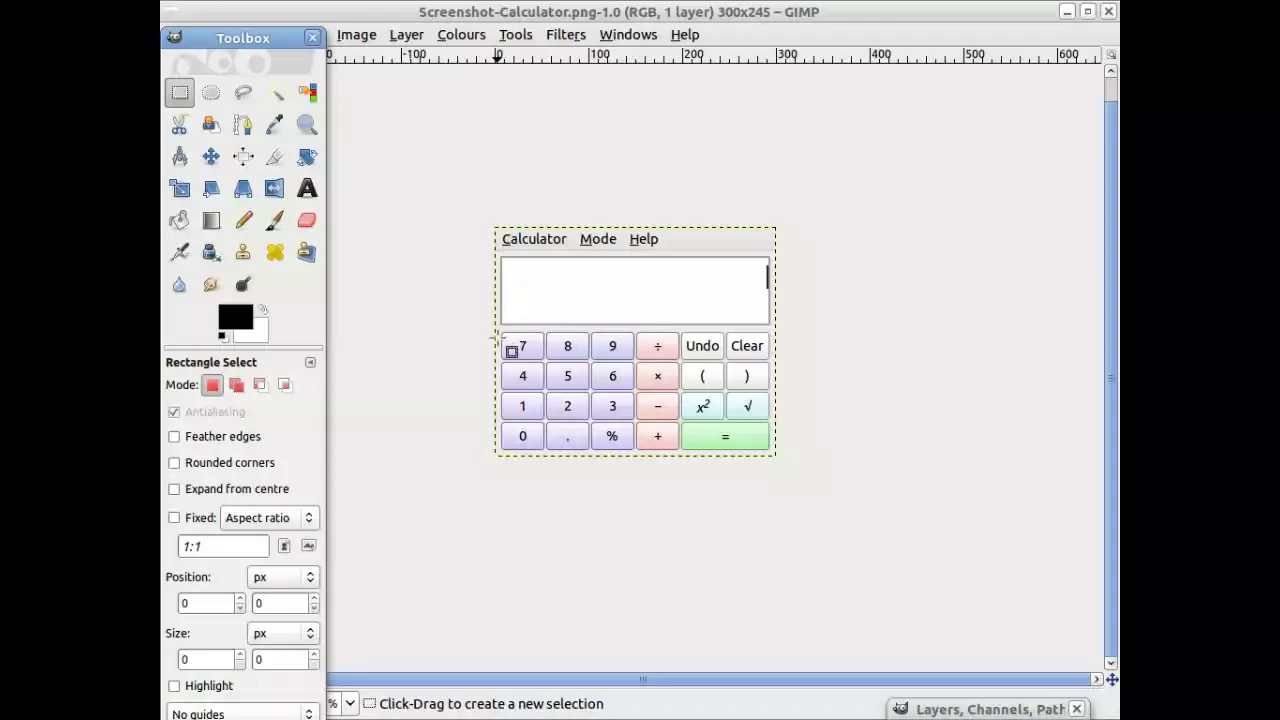
Select the 291×135 button grid at position 5,108, from the 7 to the = button.
drag(499, 329, 771, 443)
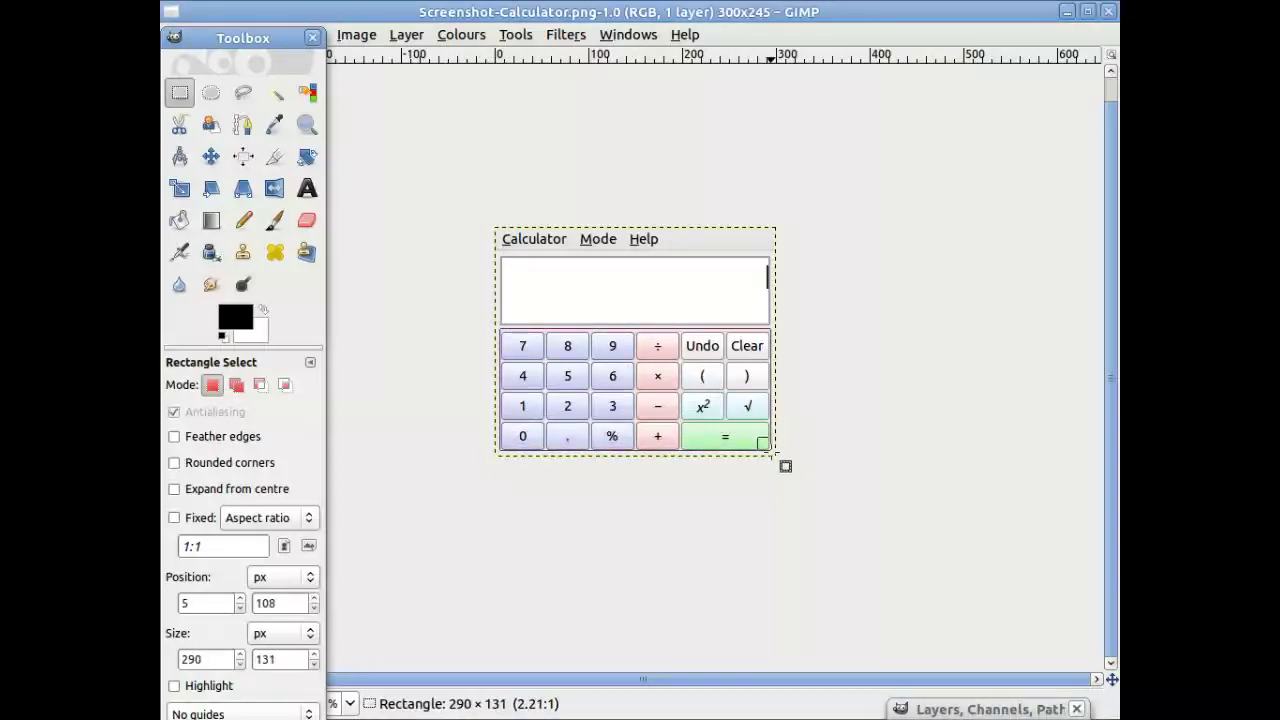
drag(785, 466, 786, 469)
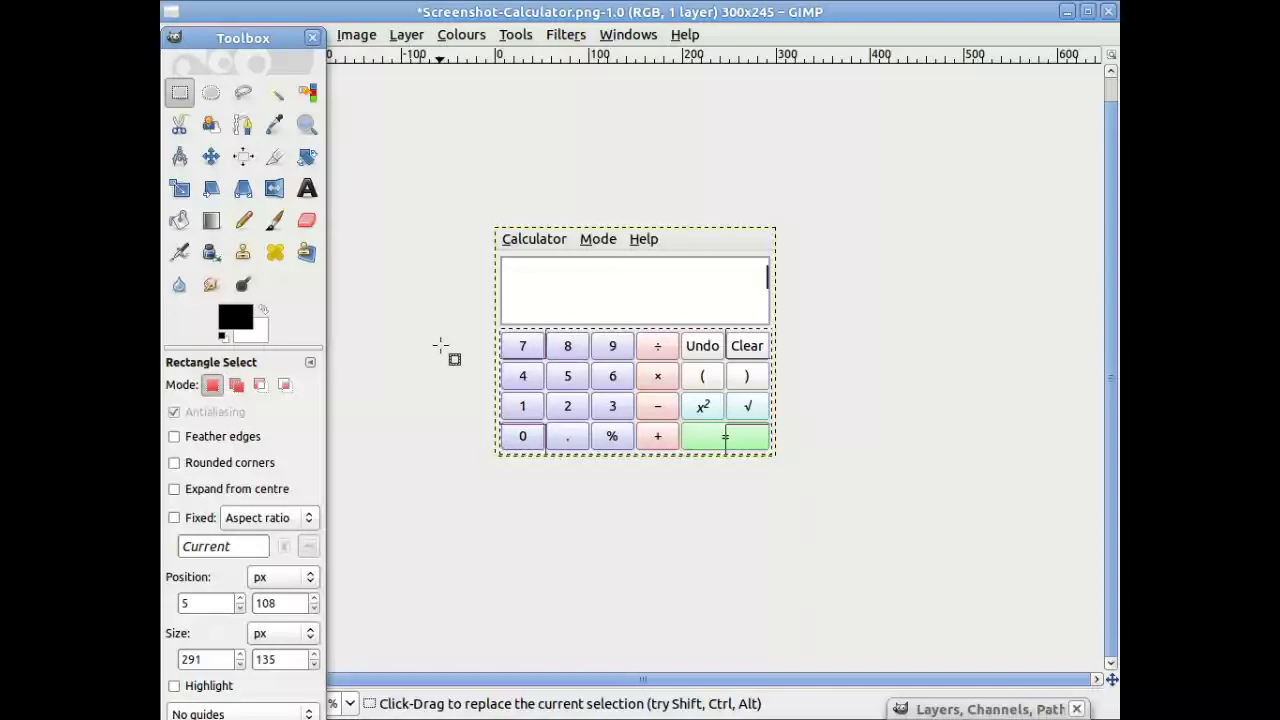
click(271, 37)
drag(271, 37, 271, 107)
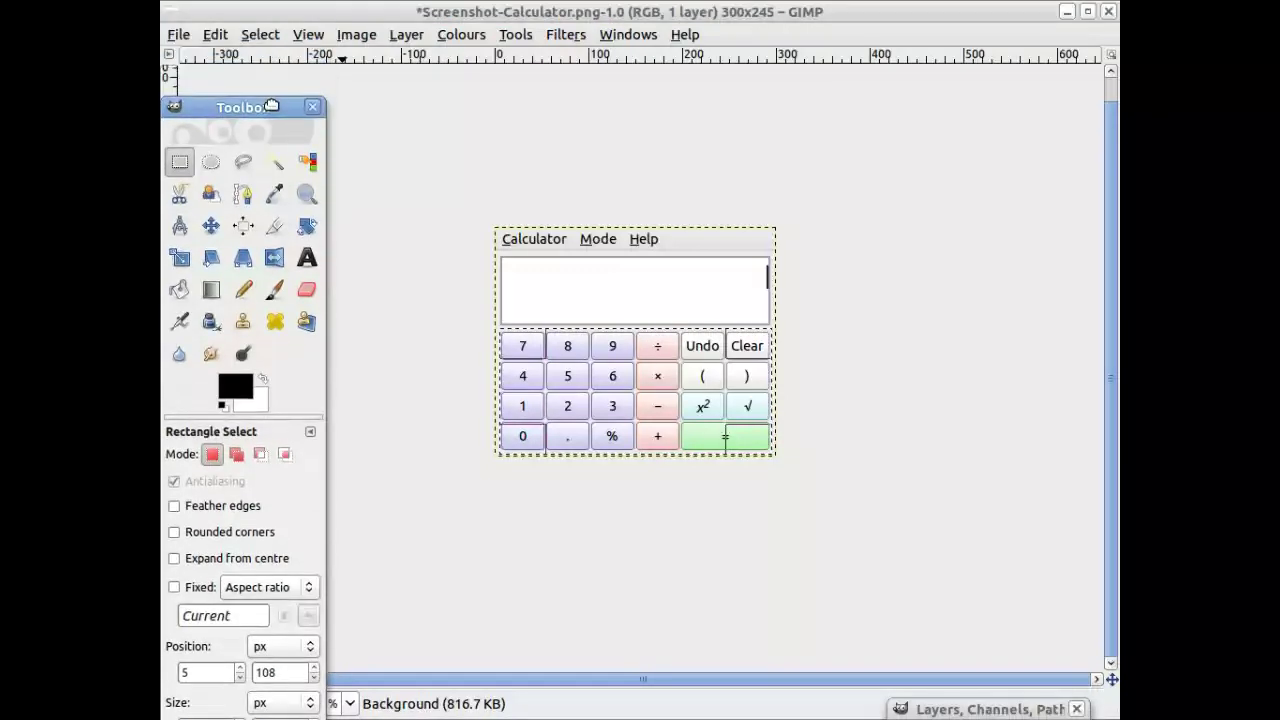
click(215, 35)
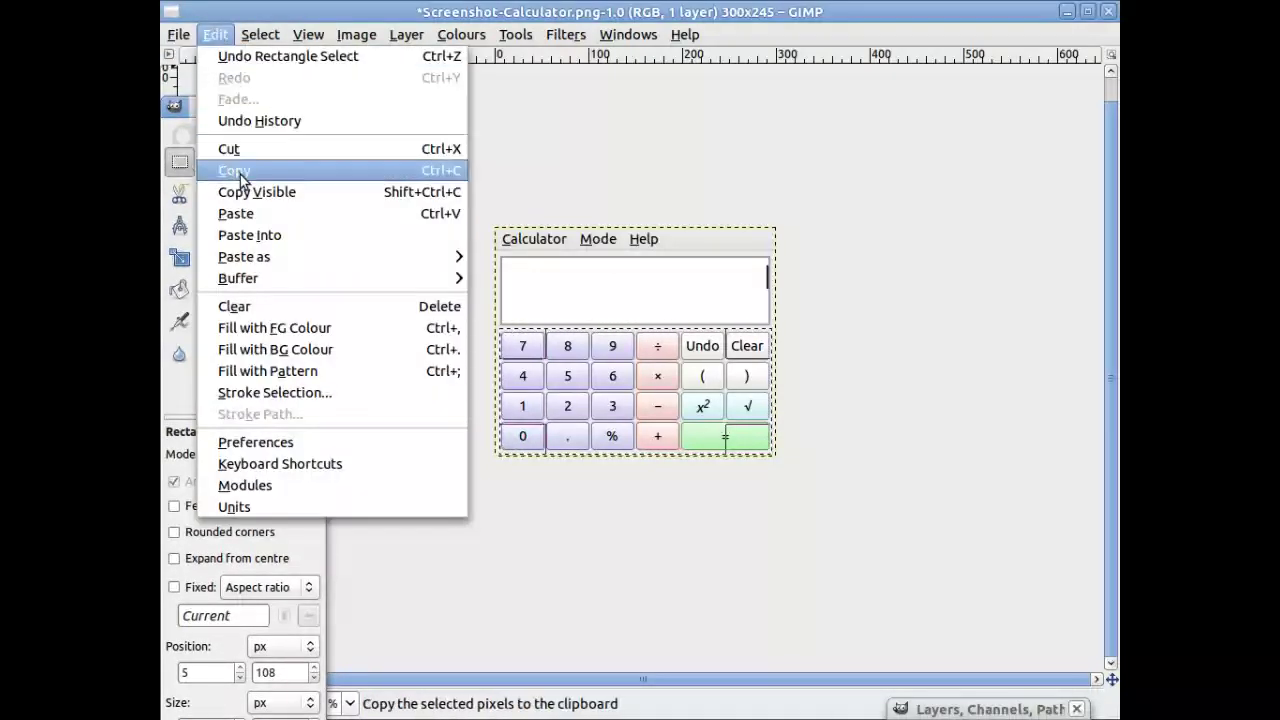
Copy the selected buttons and paste them as a new 291×135 image.
click(240, 172)
click(221, 37)
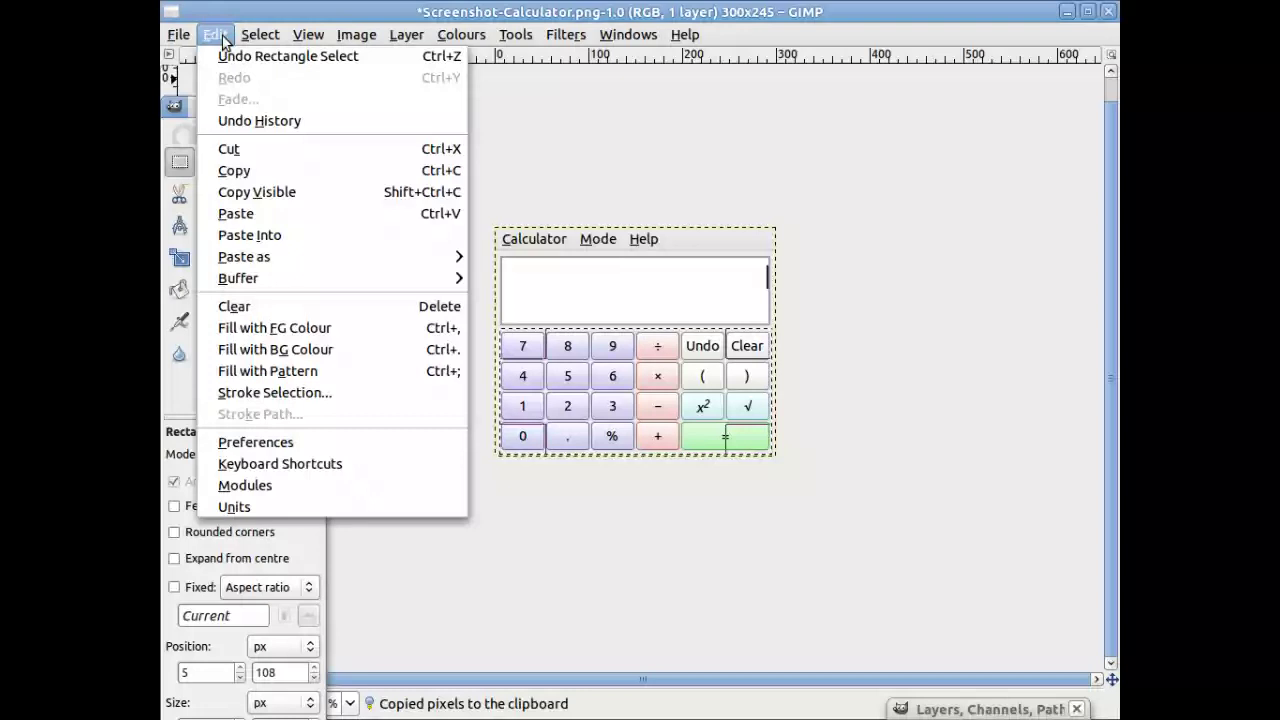
mouse_move(310, 263)
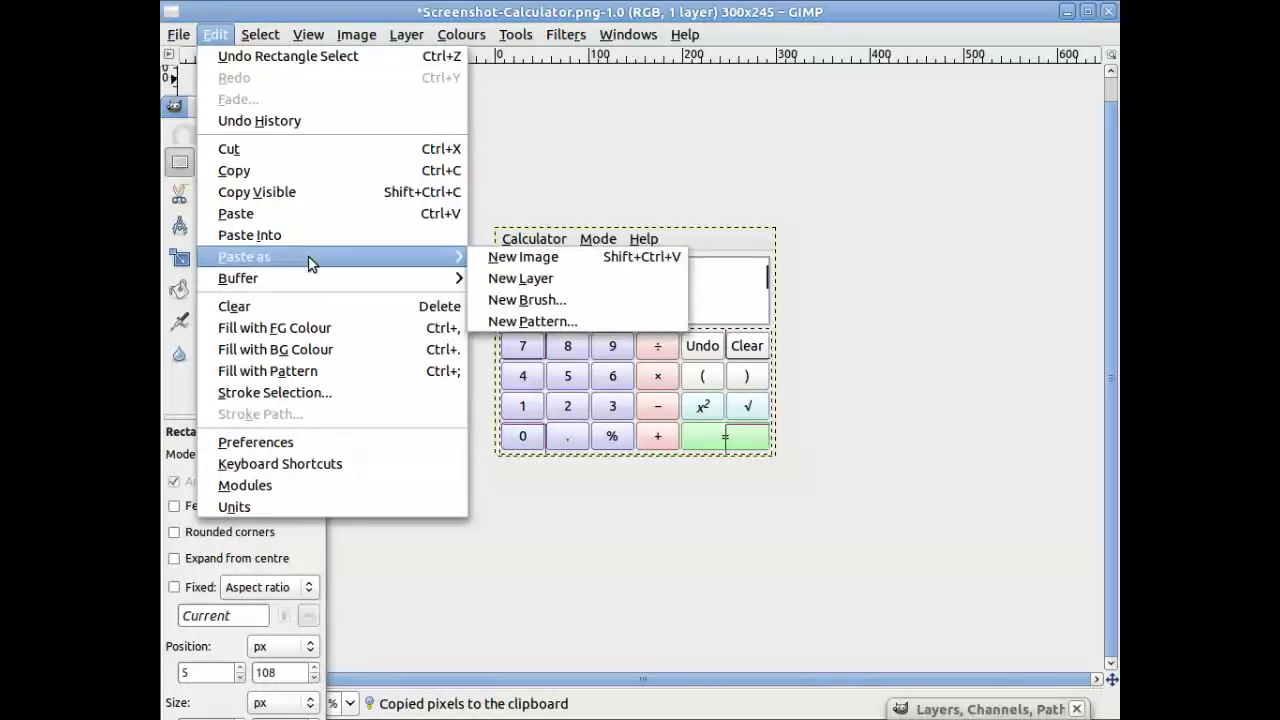
click(493, 258)
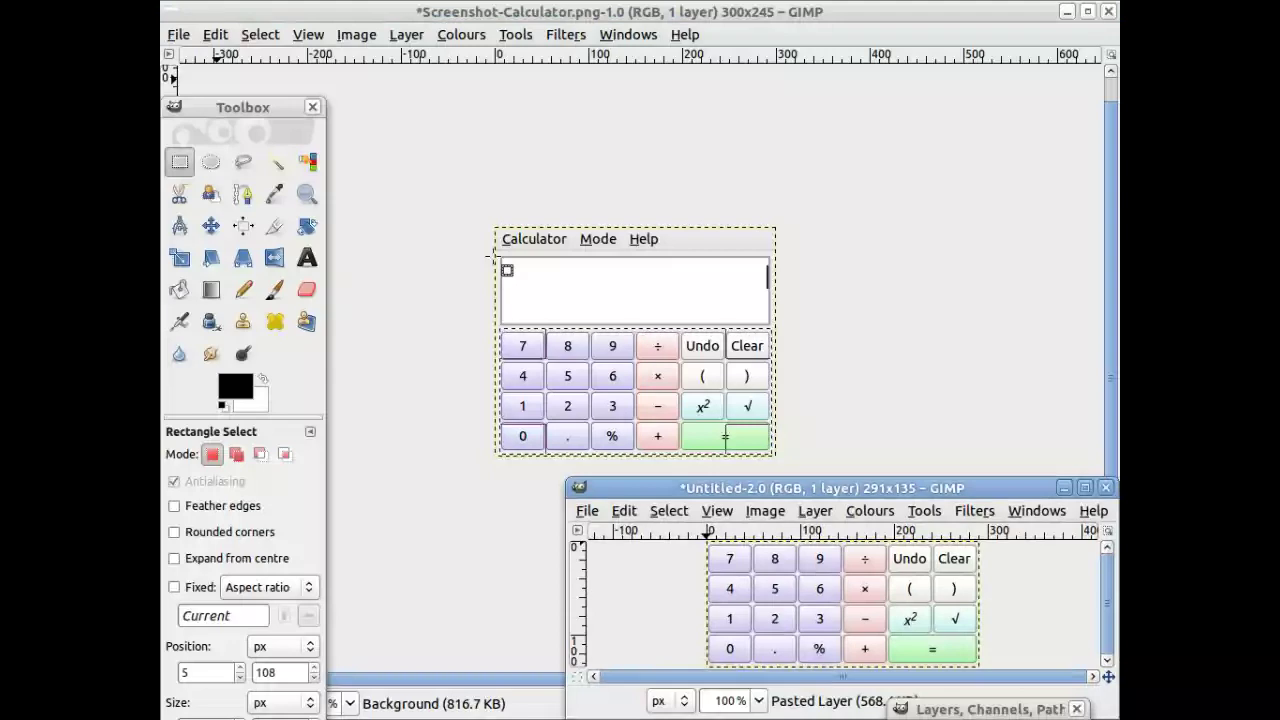
drag(792, 490, 599, 79)
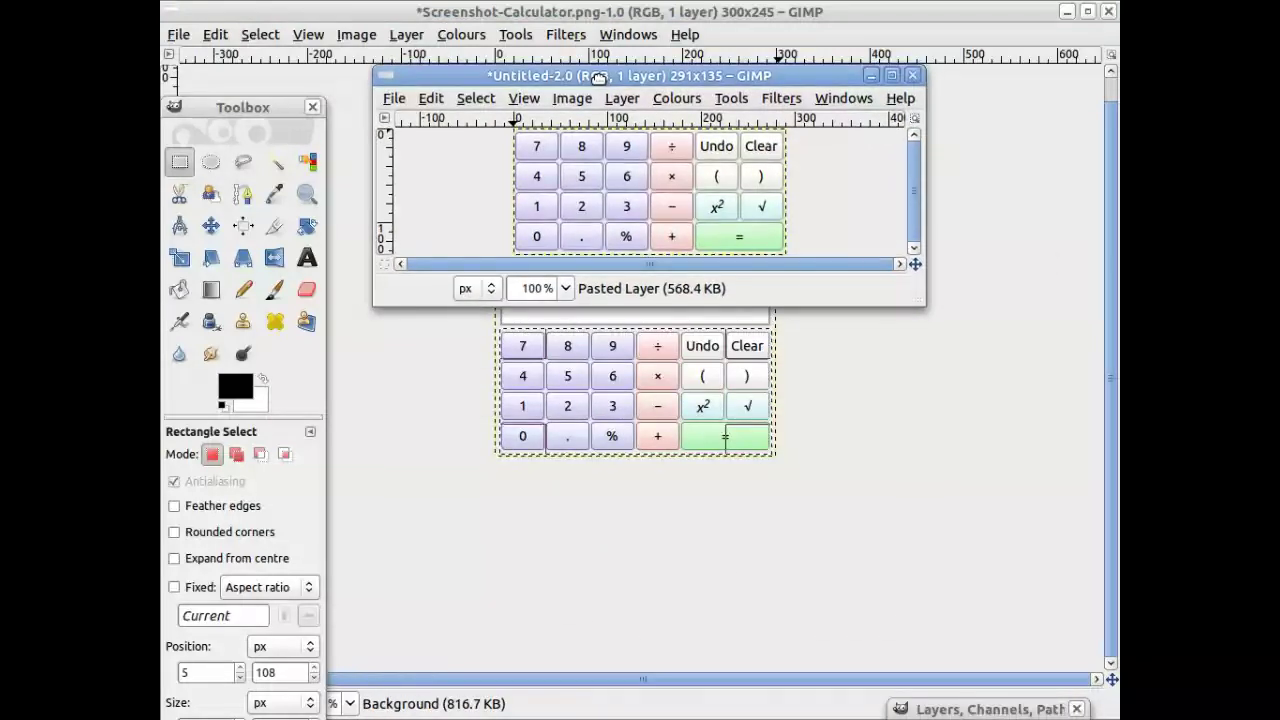
click(394, 99)
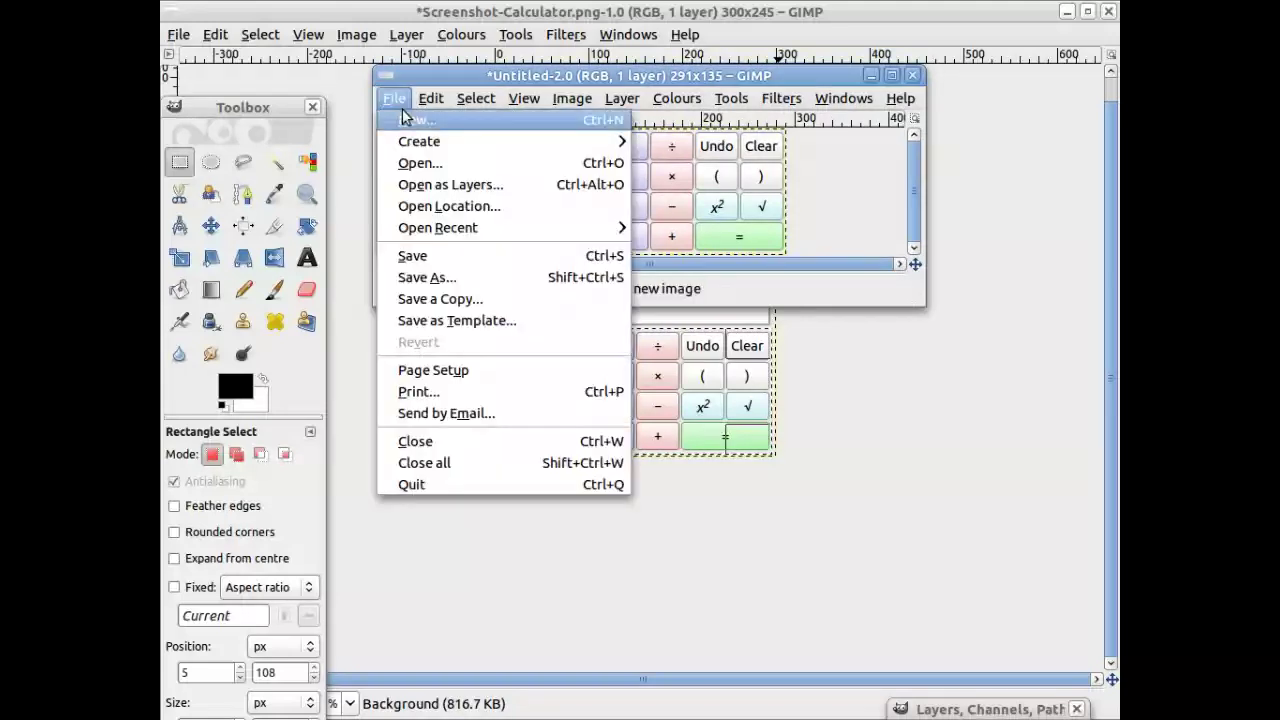
Save the buttons image as calculator_buttons.png in Pictures, accepting the PNG options.
click(427, 277)
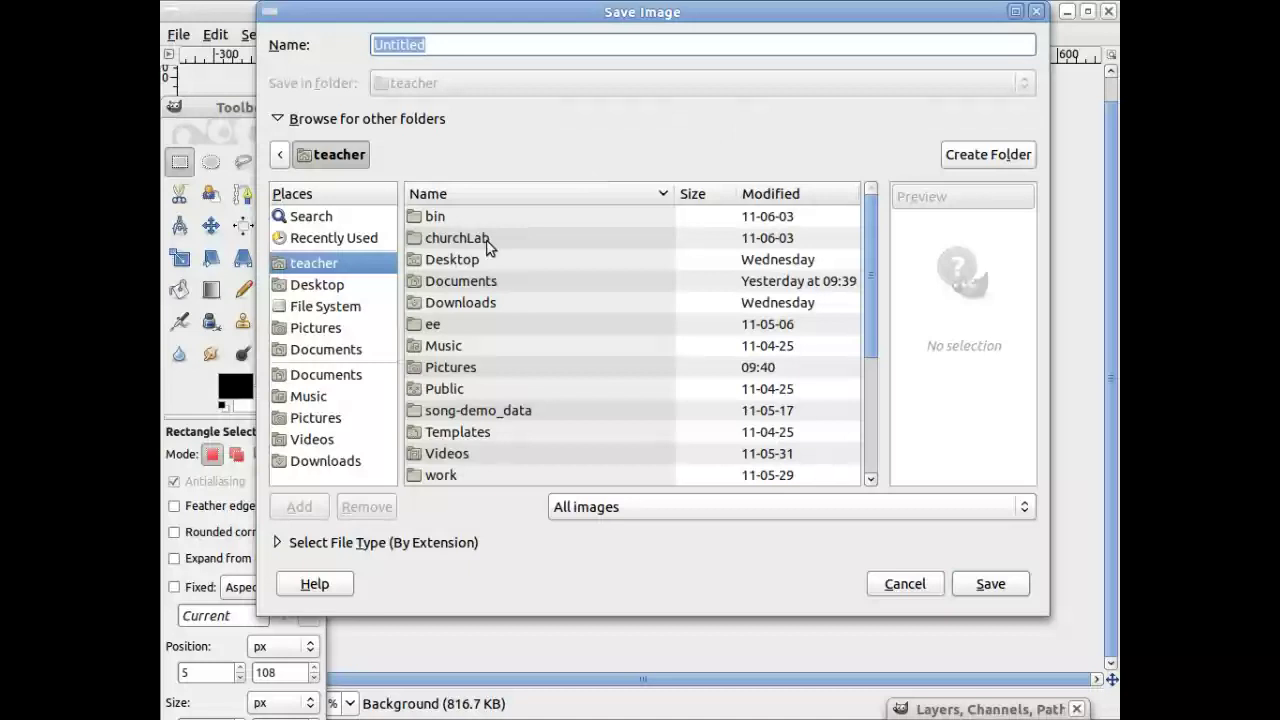
click(316, 424)
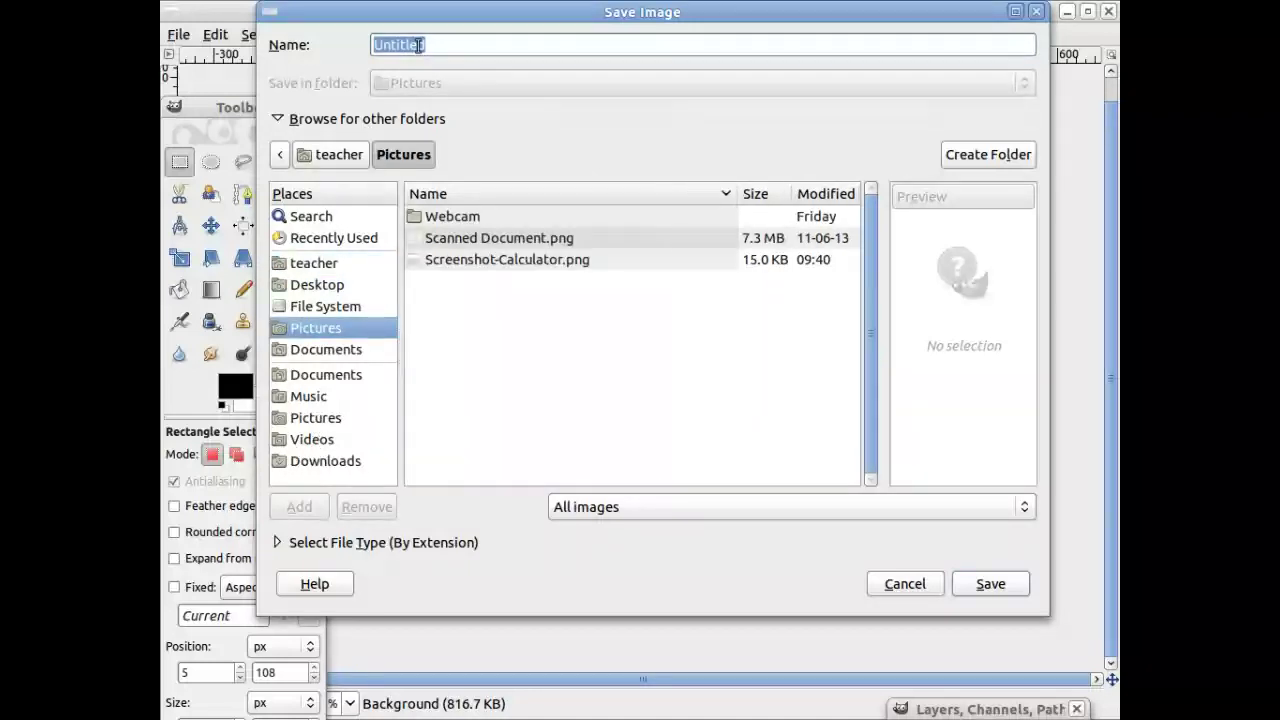
text(c alc)
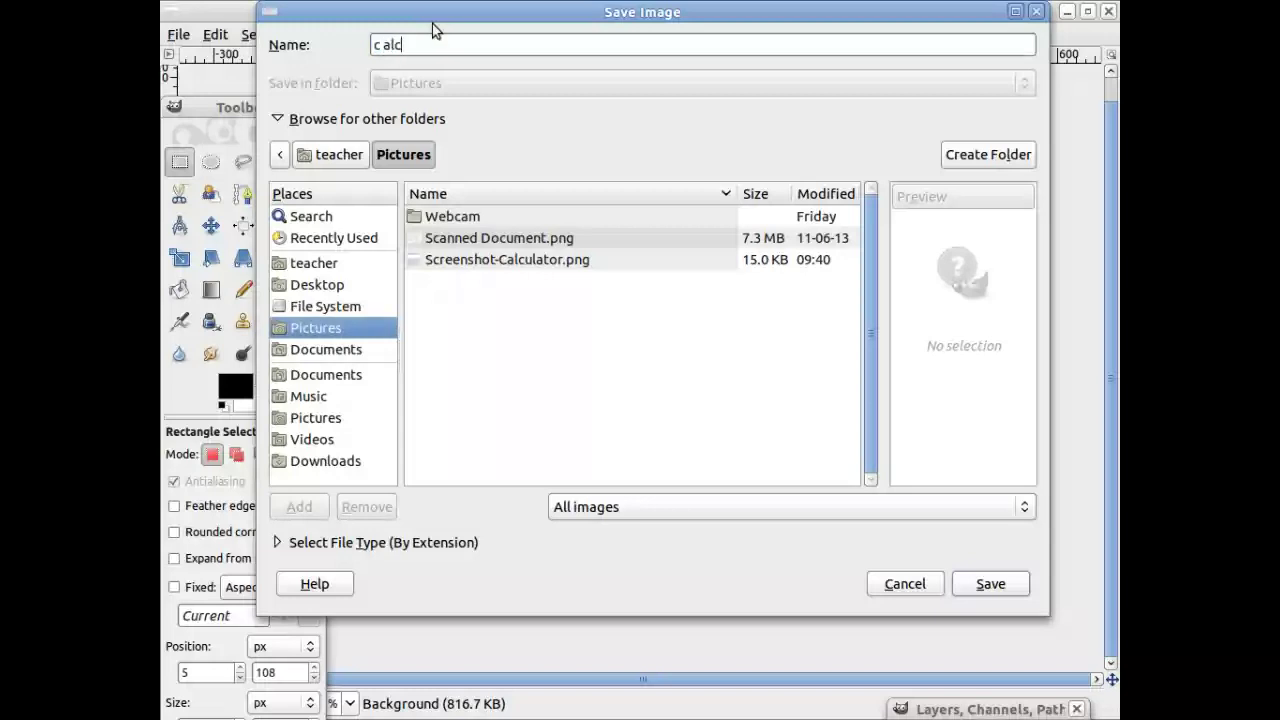
text(ulator)
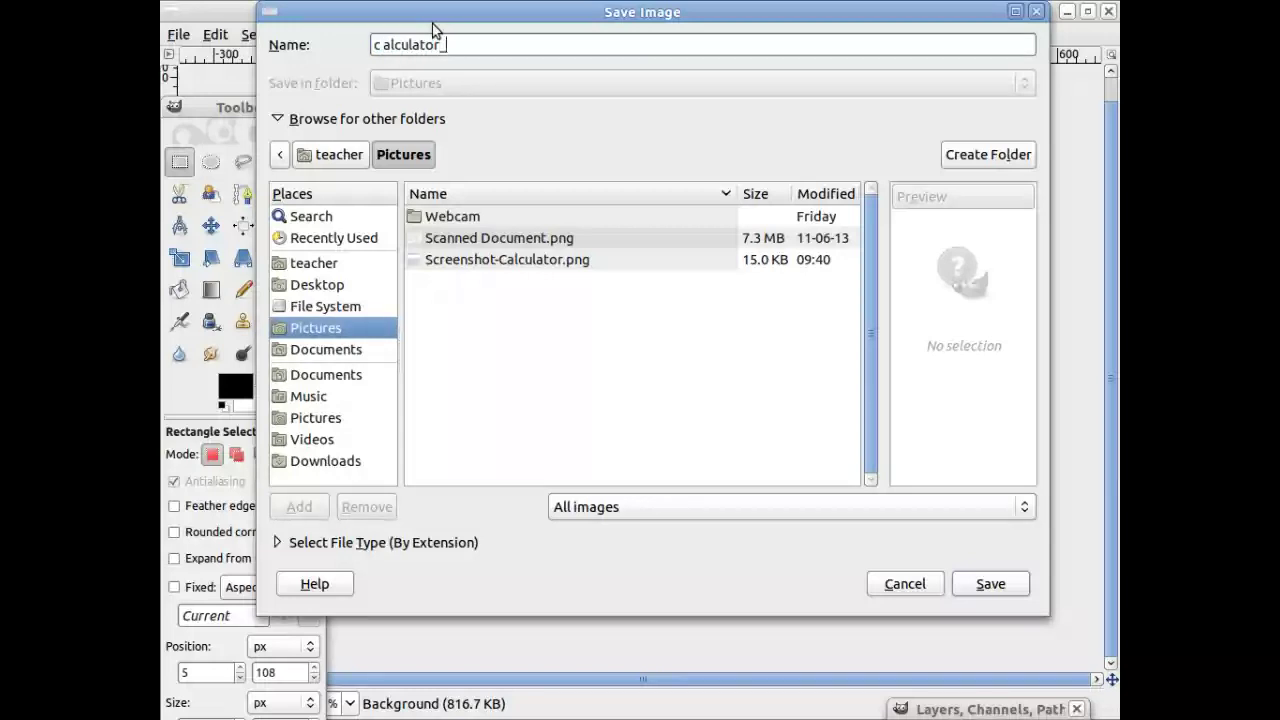
text(_buttons.png)
click(358, 542)
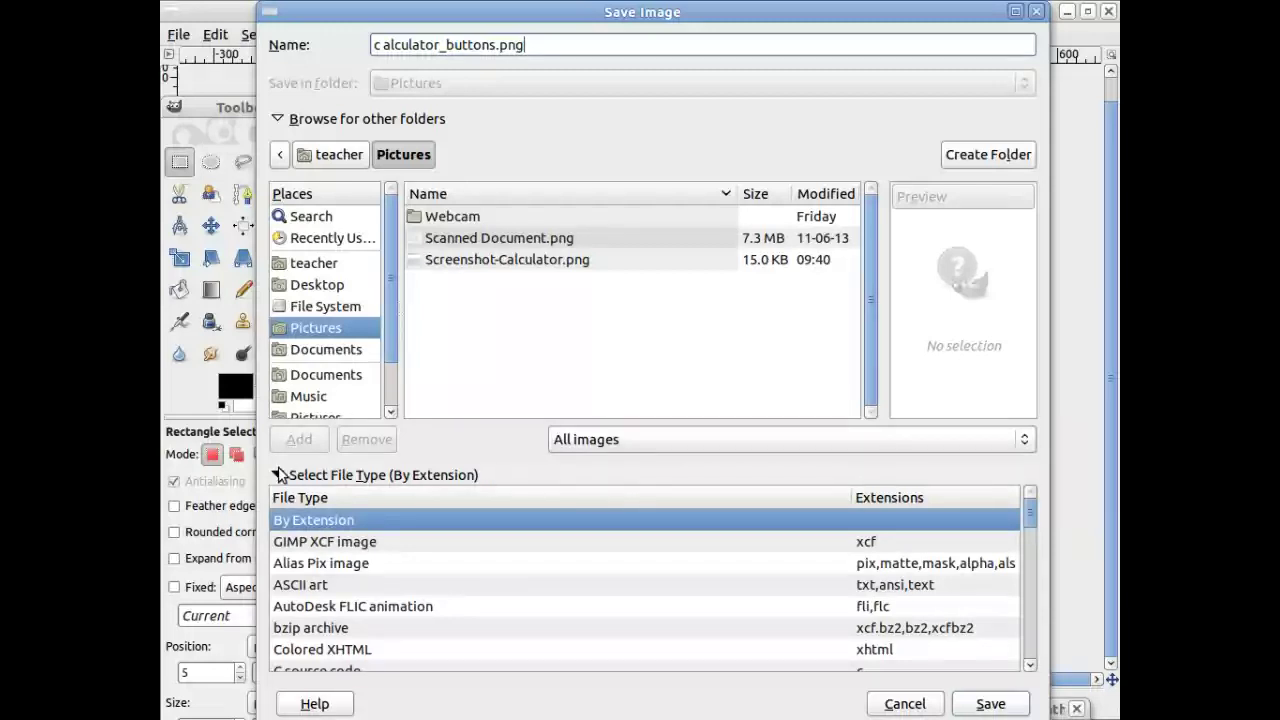
click(300, 478)
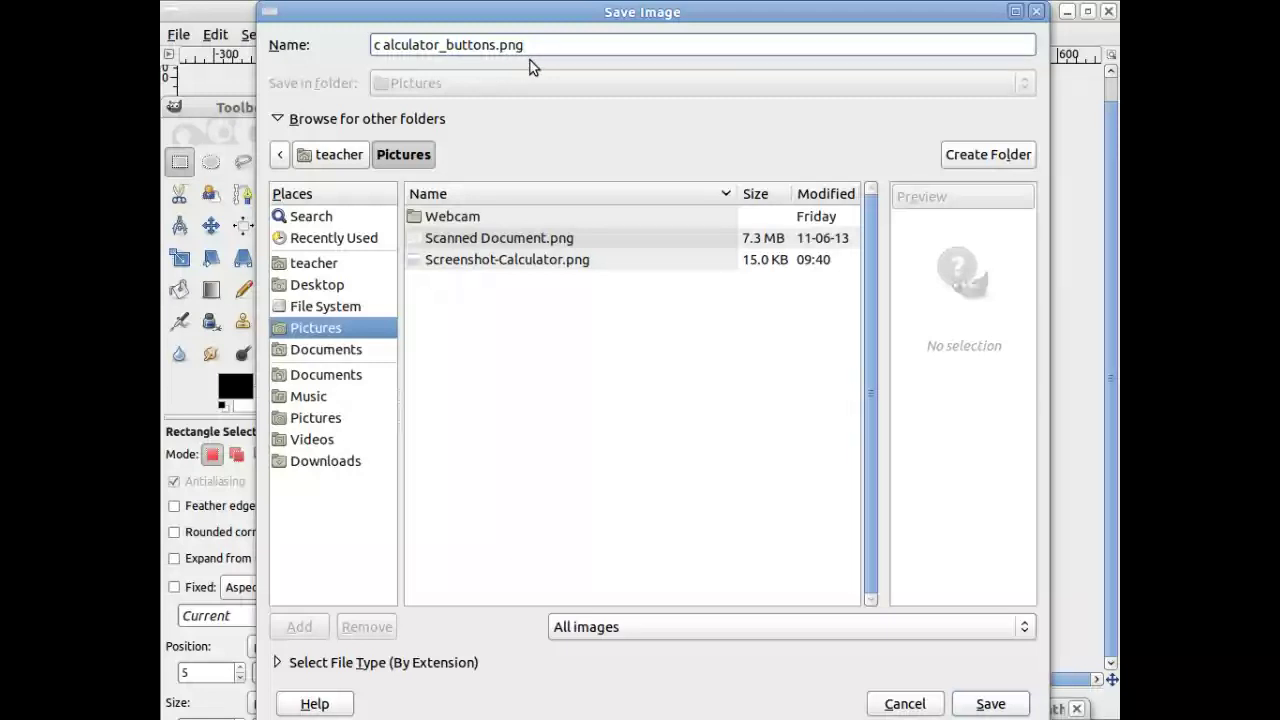
mouse_move(895, 670)
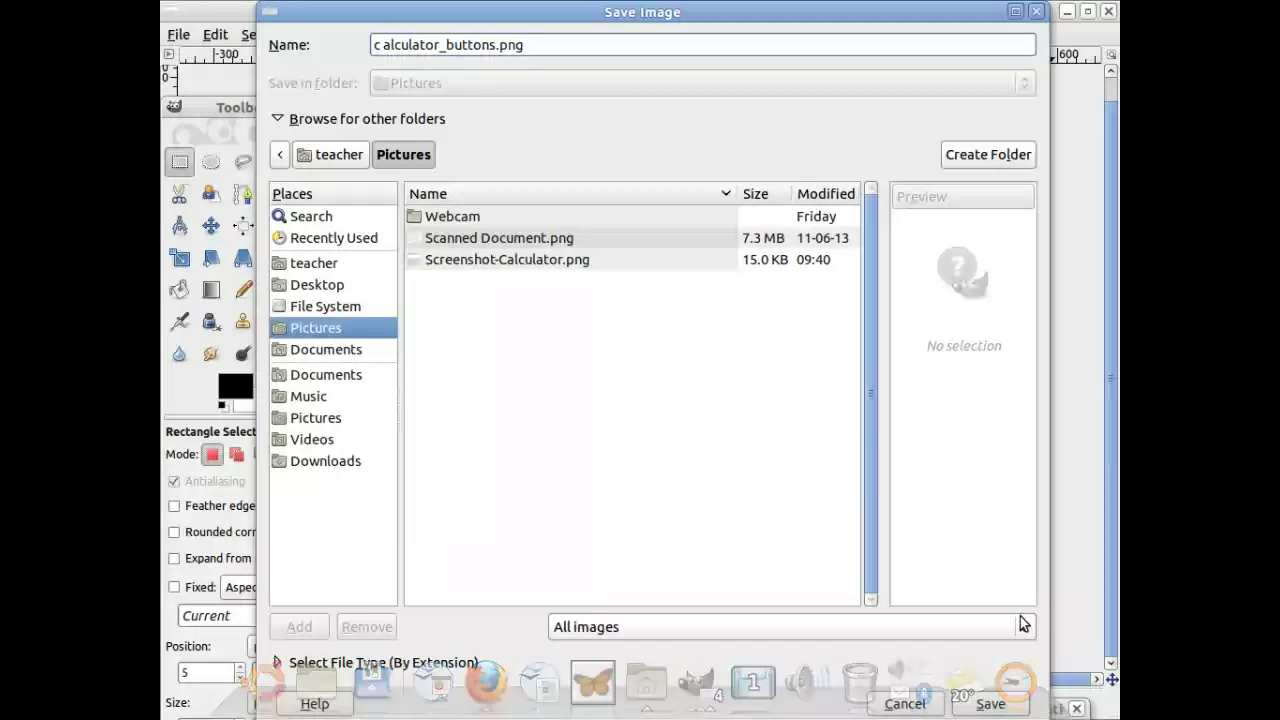
click(1001, 706)
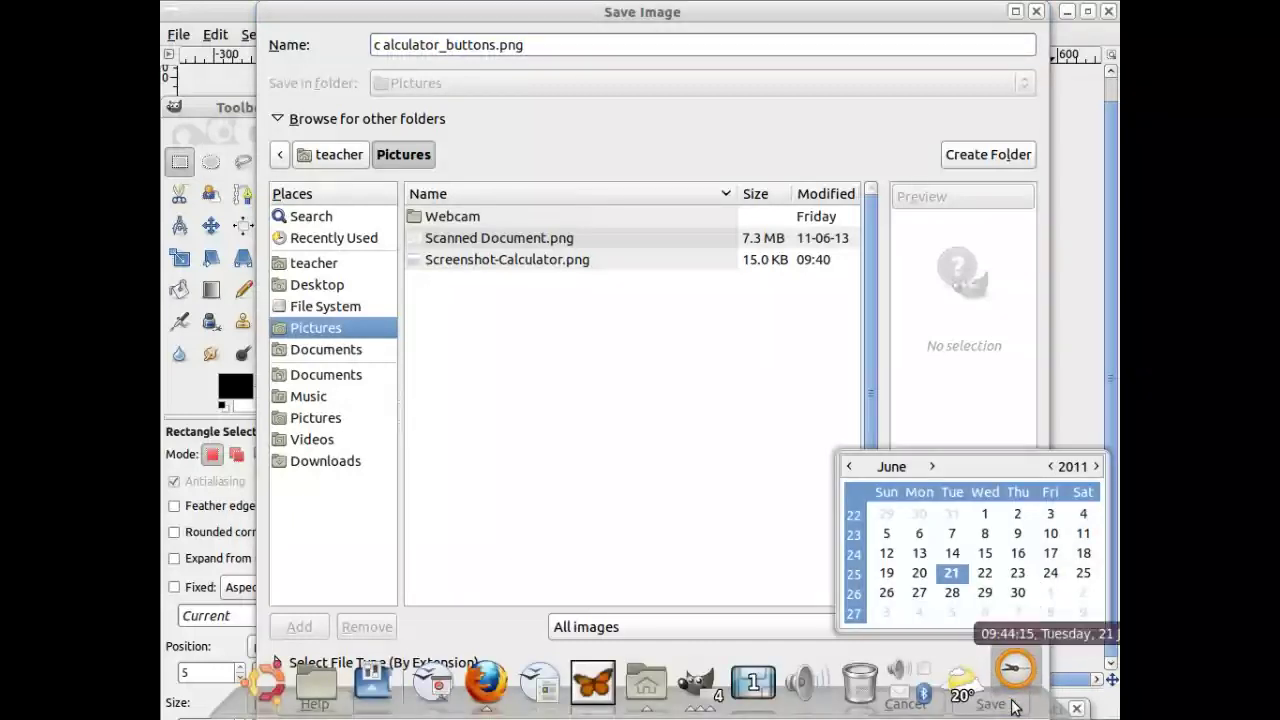
click(1015, 707)
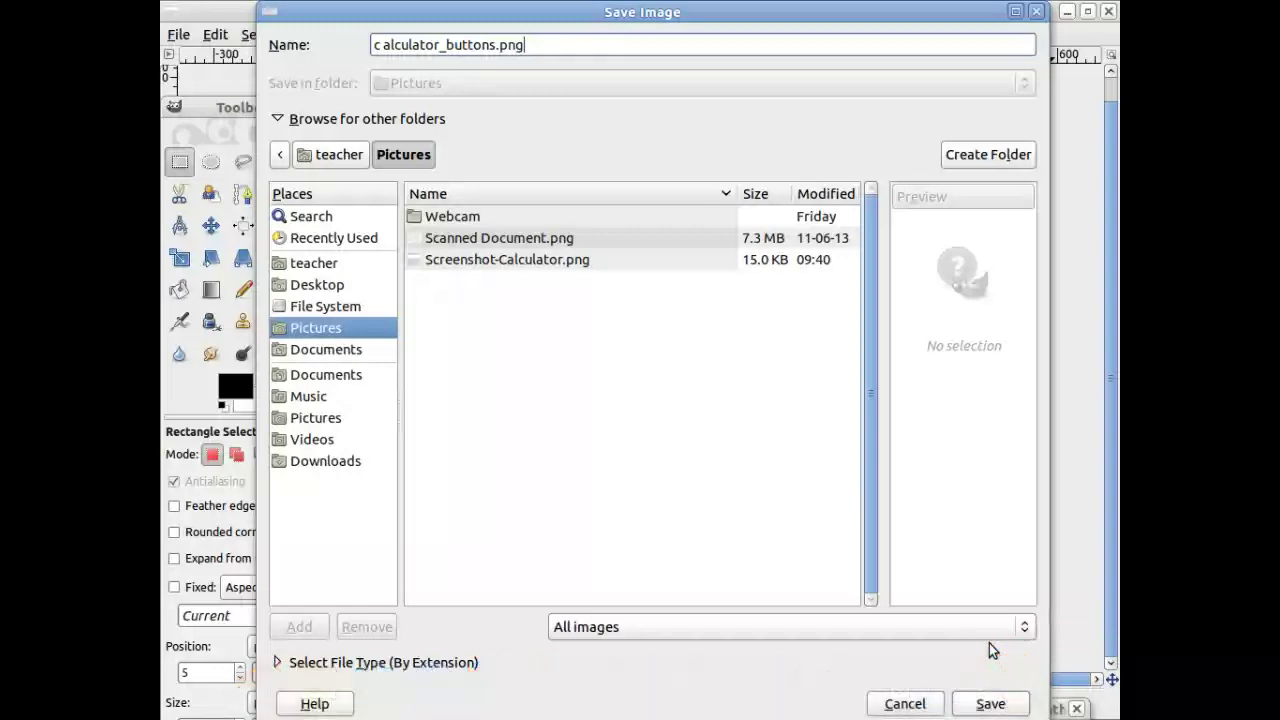
click(990, 703)
mouse_move(995, 708)
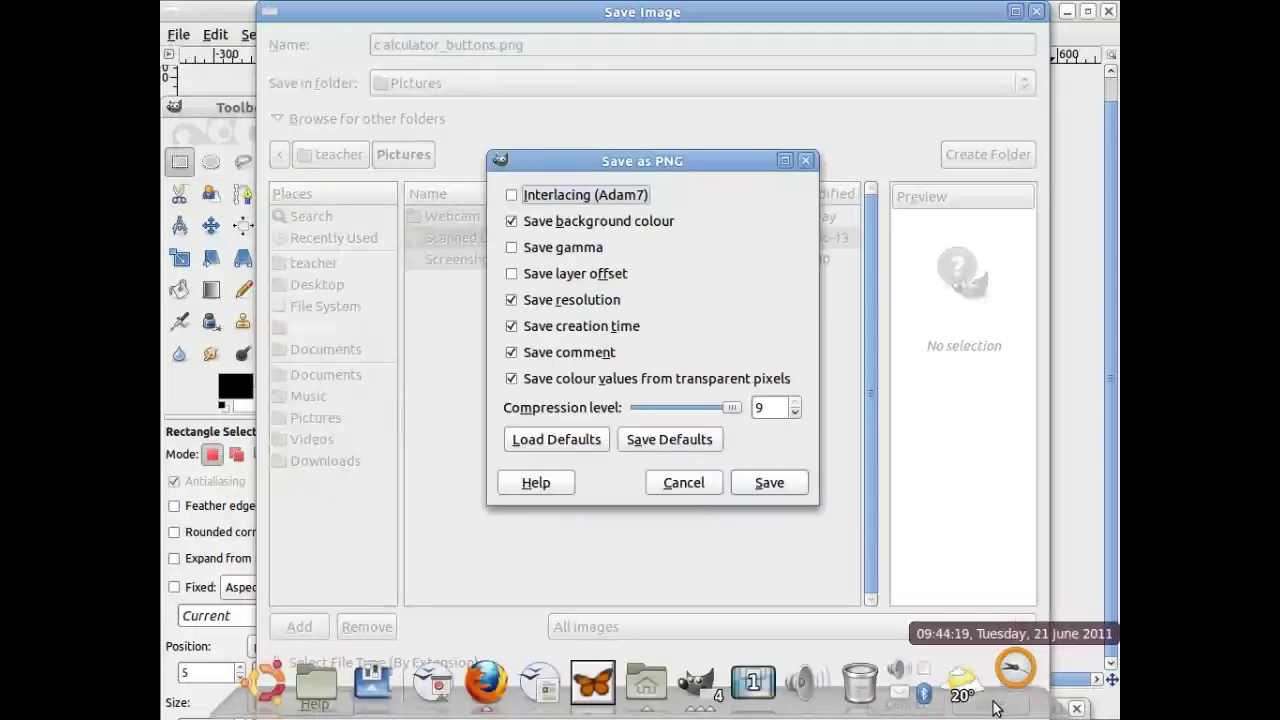
click(762, 480)
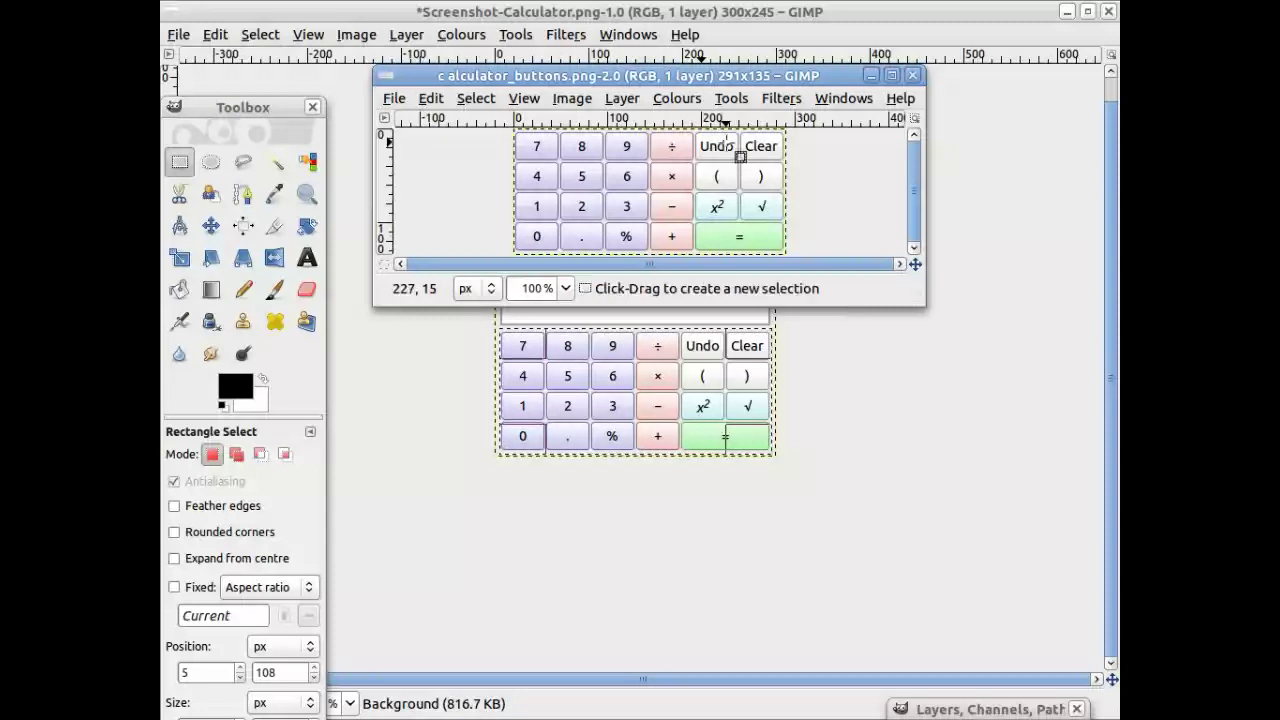
click(730, 100)
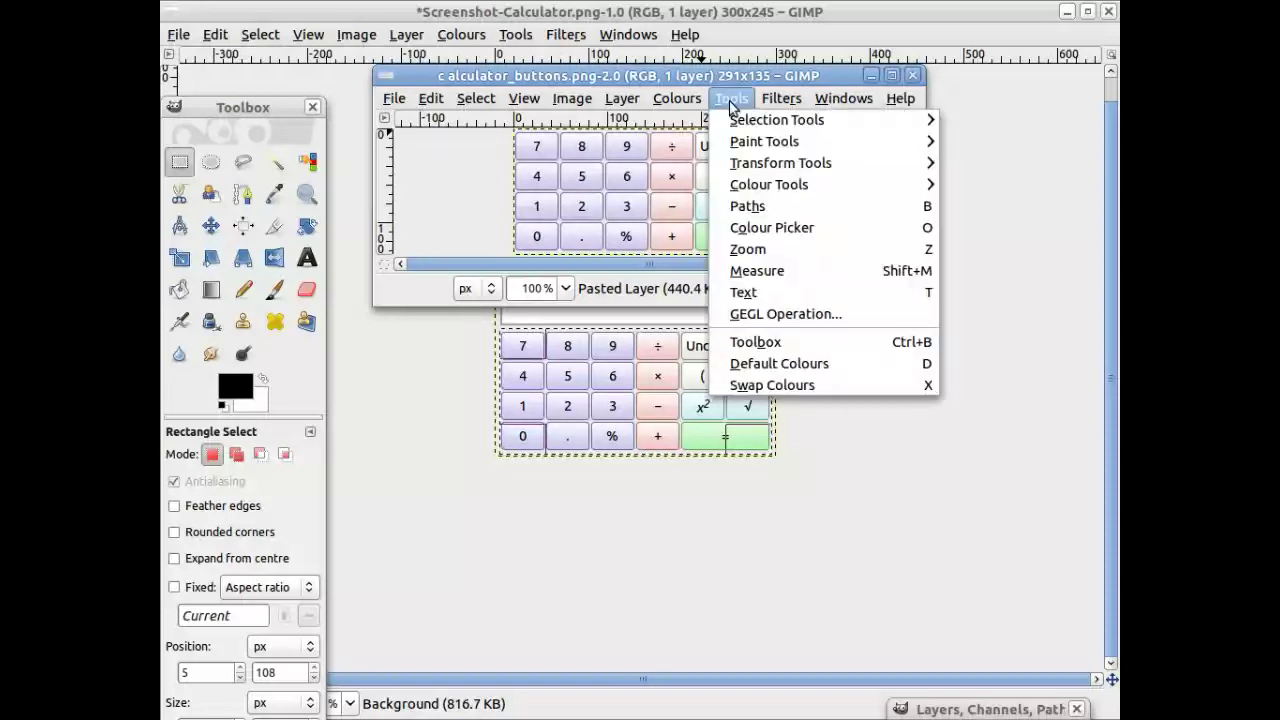
mouse_move(753, 172)
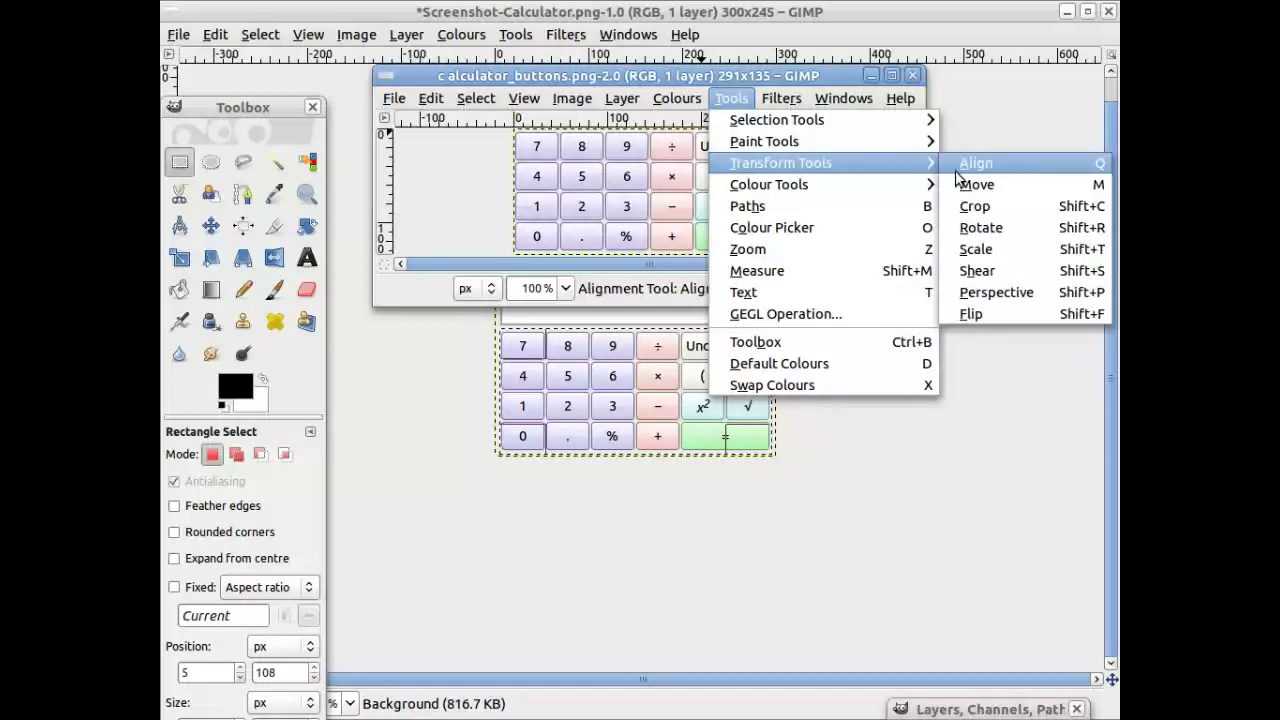
click(976, 250)
click(980, 258)
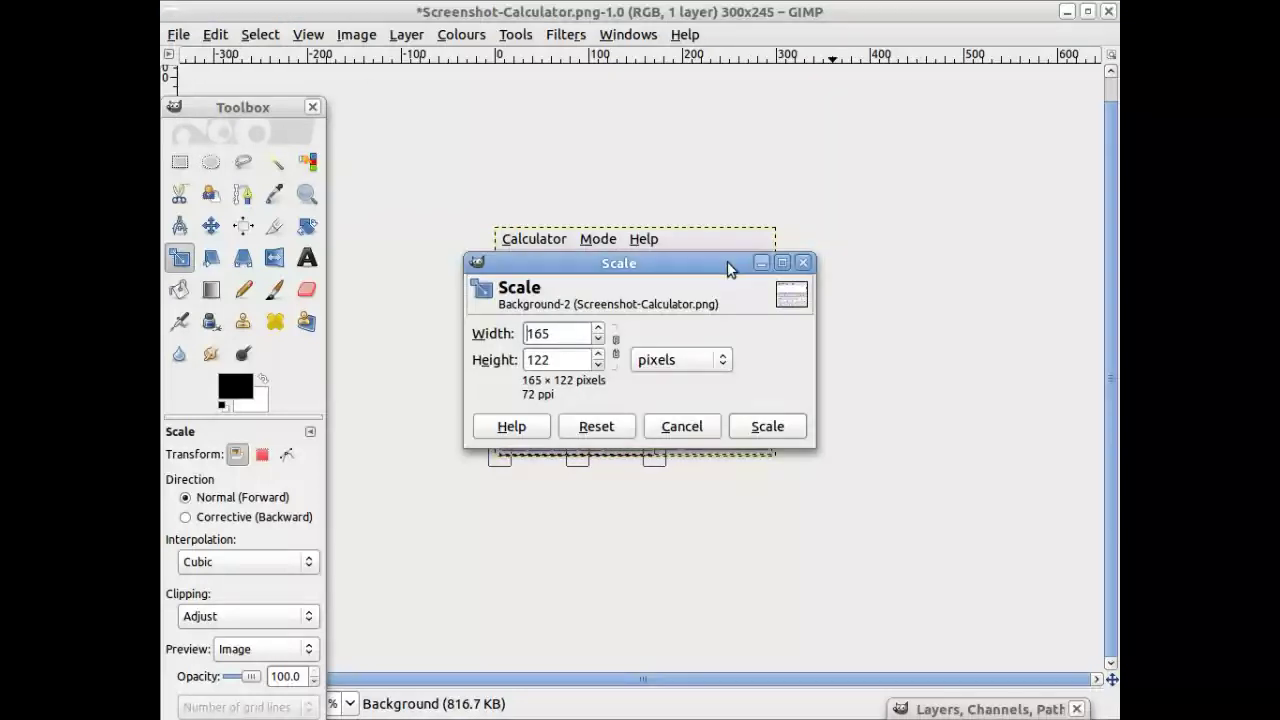
drag(727, 261, 1032, 457)
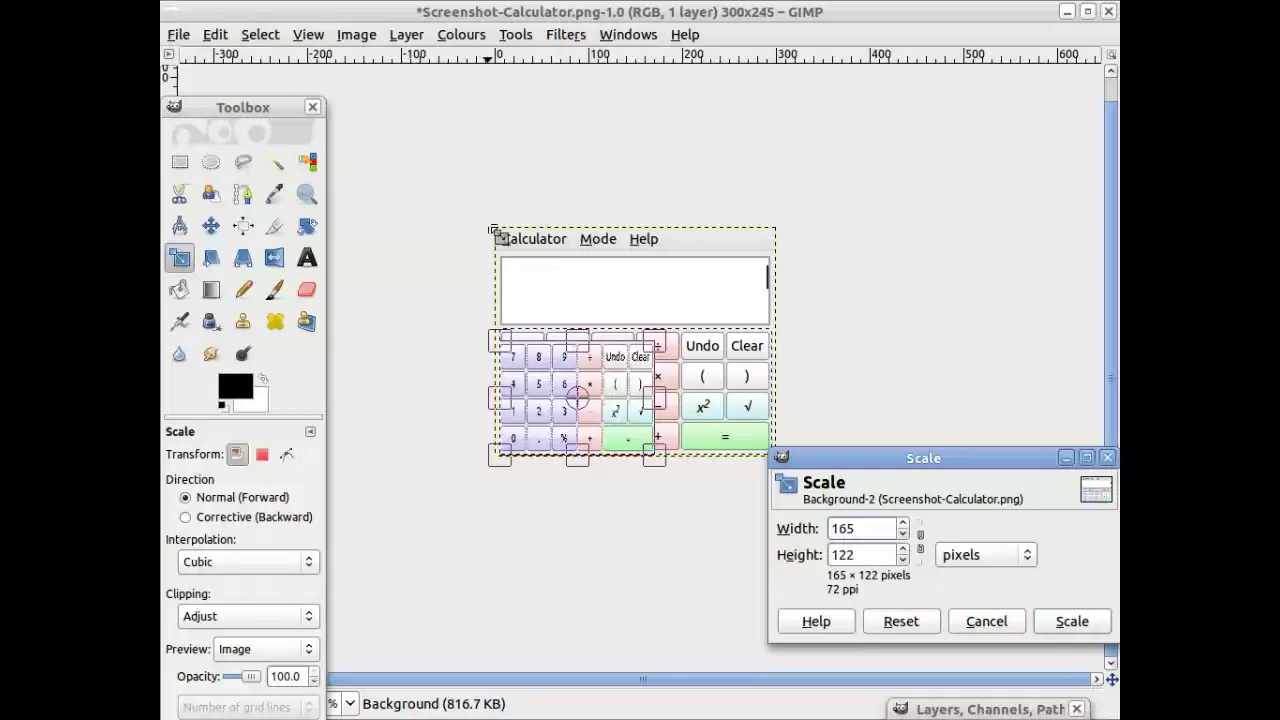
drag(494, 226, 572, 296)
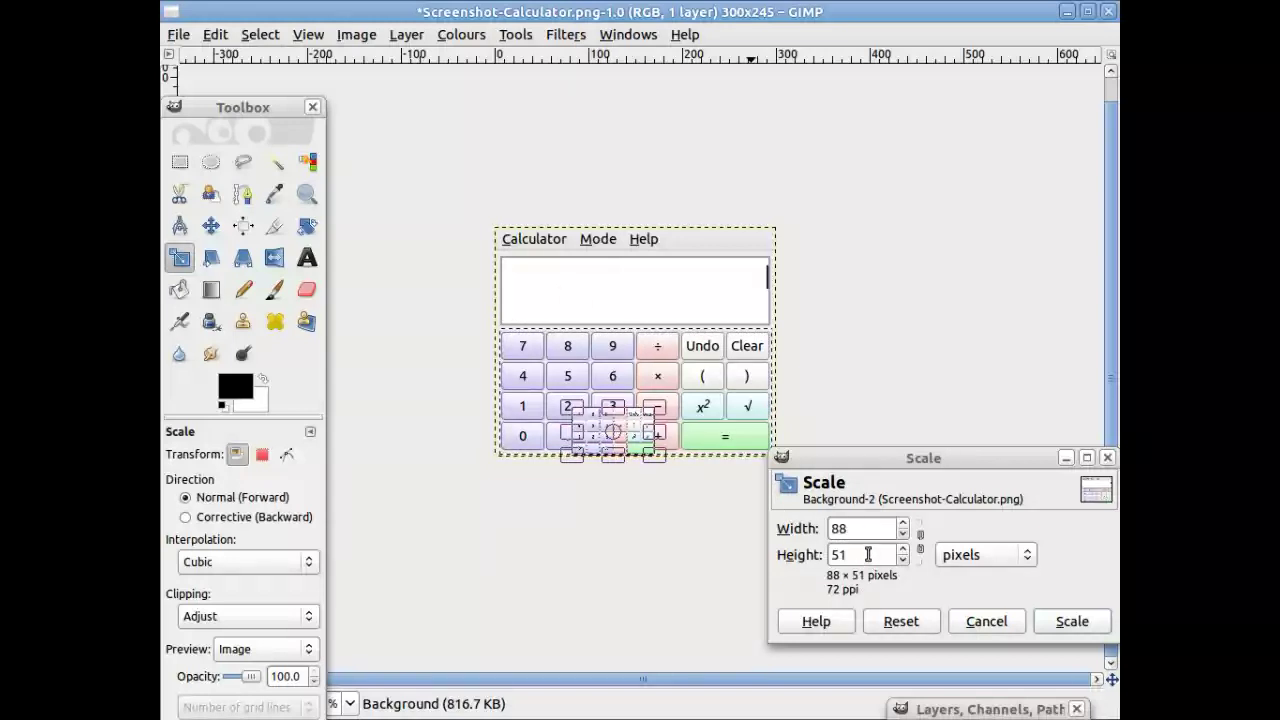
click(1088, 626)
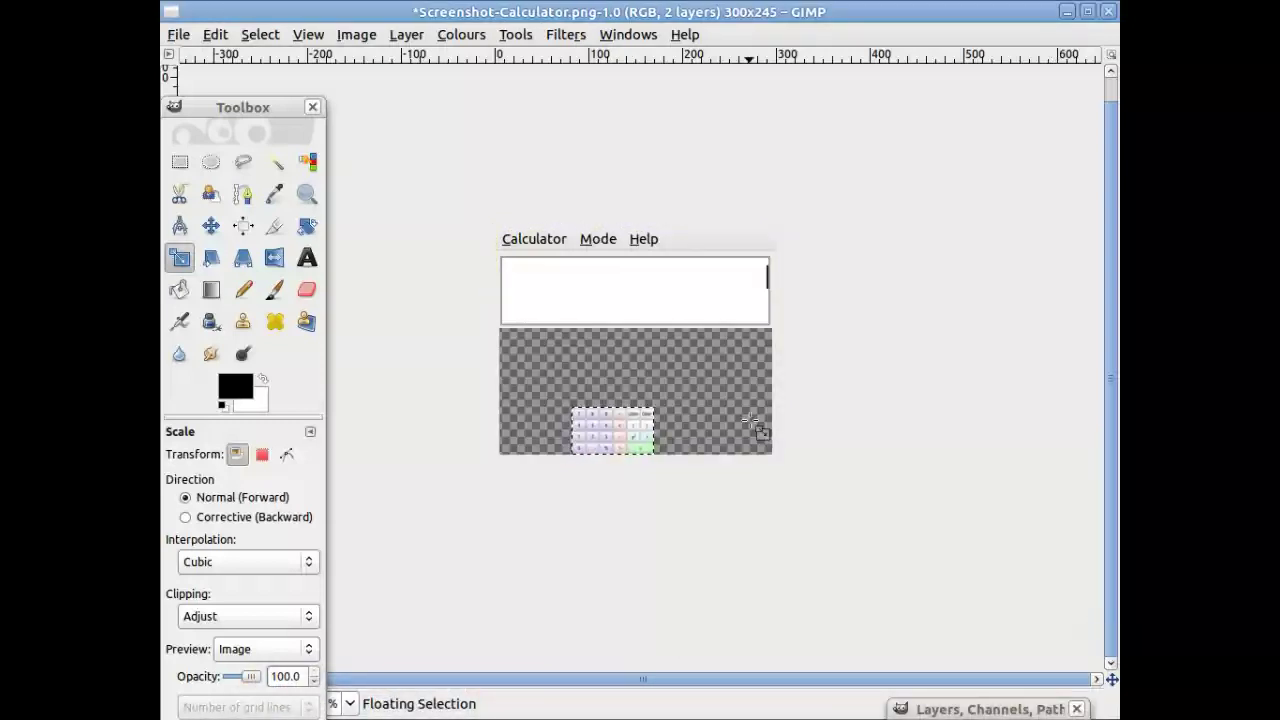
click(214, 34)
click(224, 63)
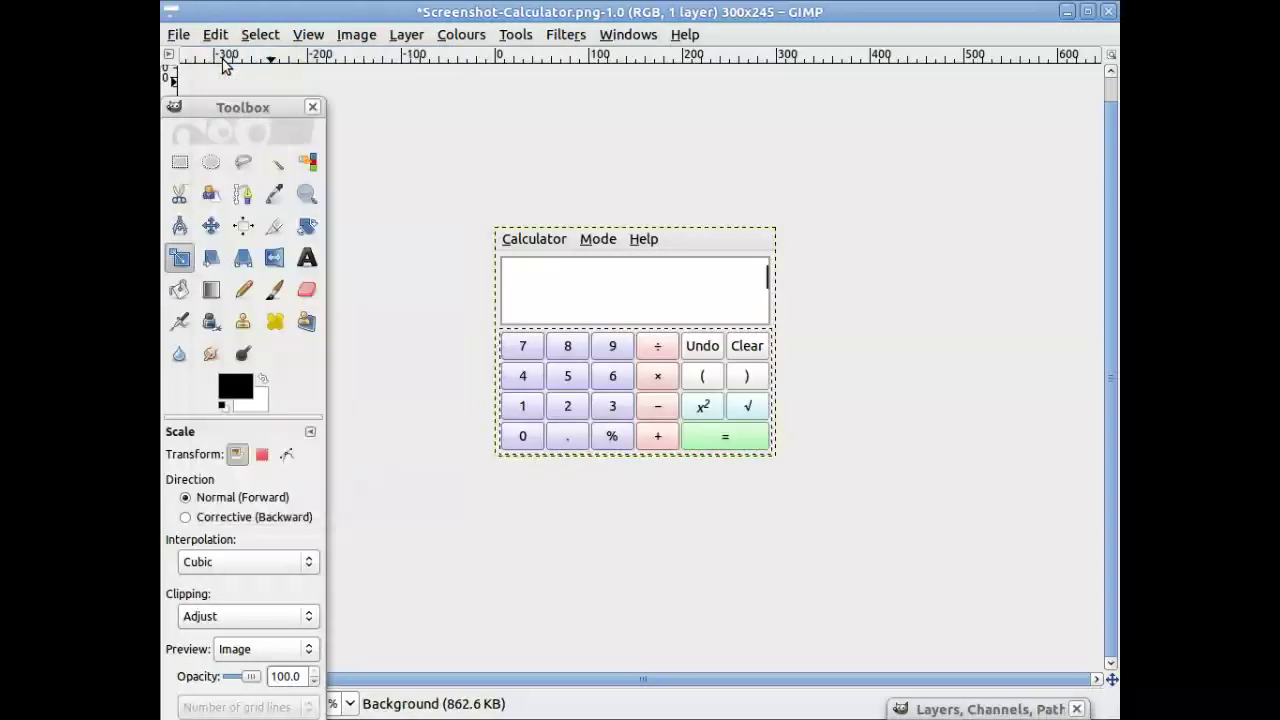
Apply the GIMPressionist Embroidery preset to the calculator screenshot, after previewing Canvas and Ballpark.
click(566, 36)
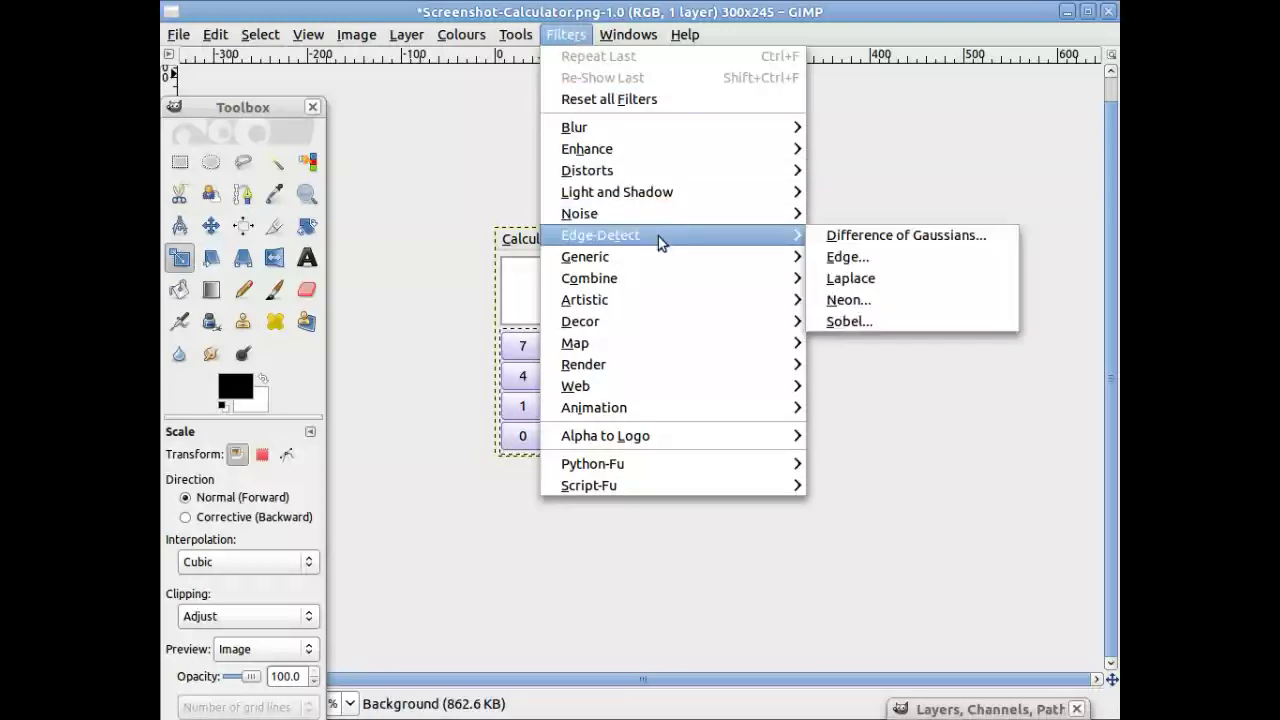
mouse_move(644, 302)
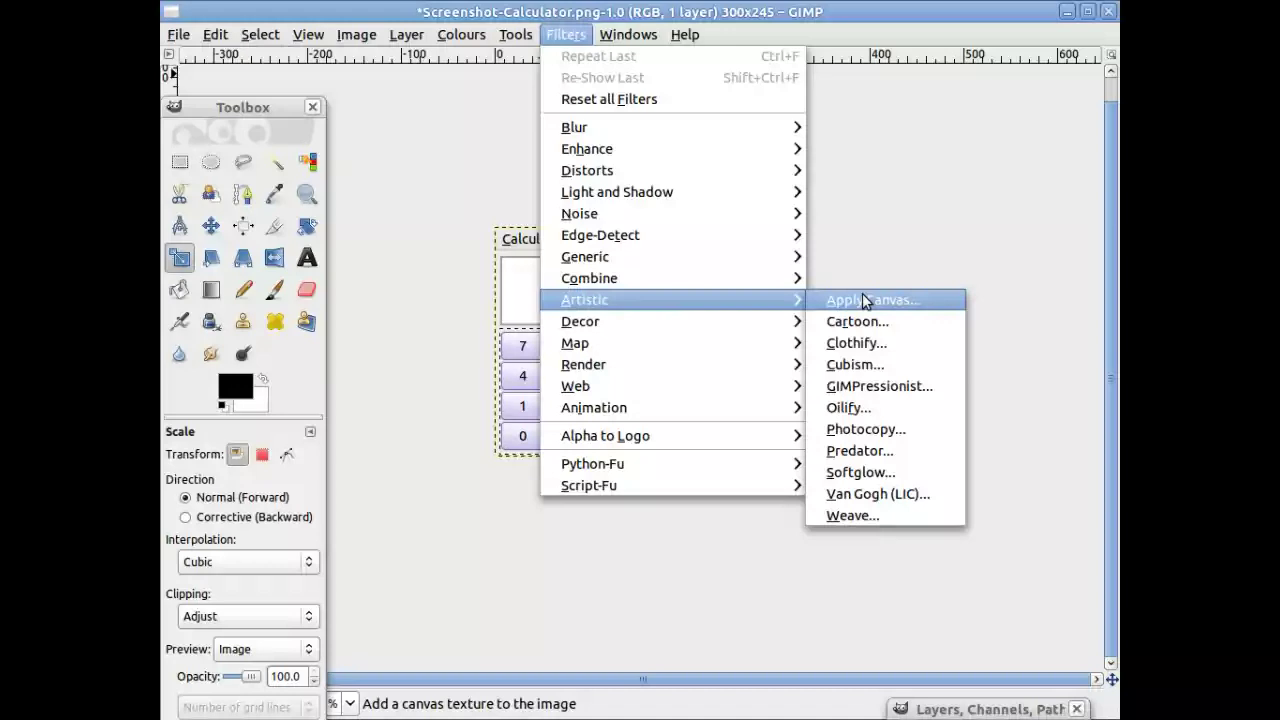
click(864, 390)
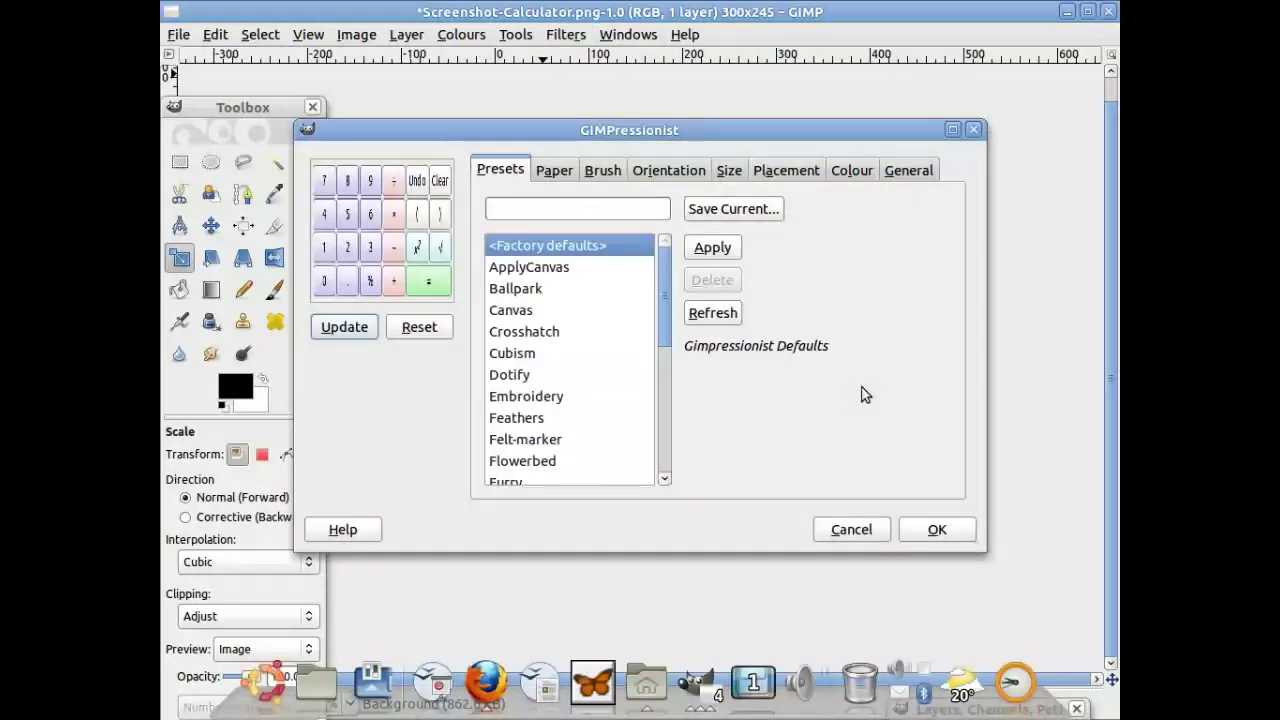
click(519, 314)
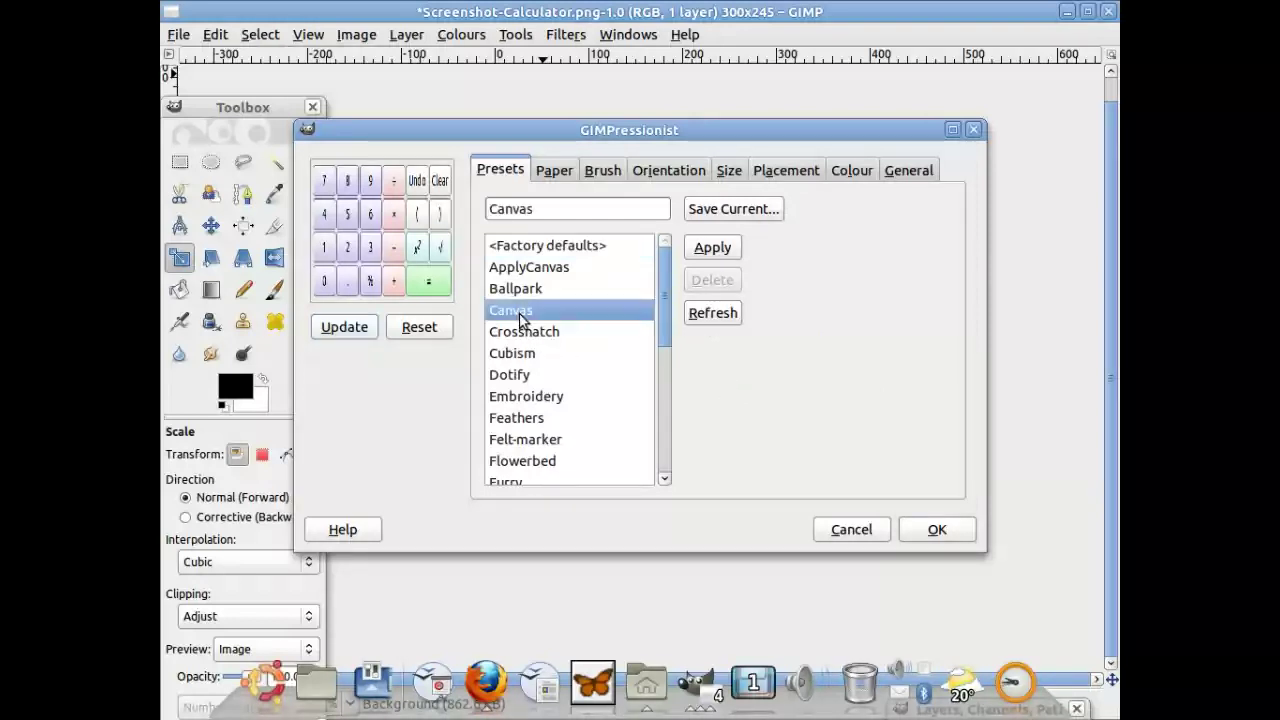
click(517, 289)
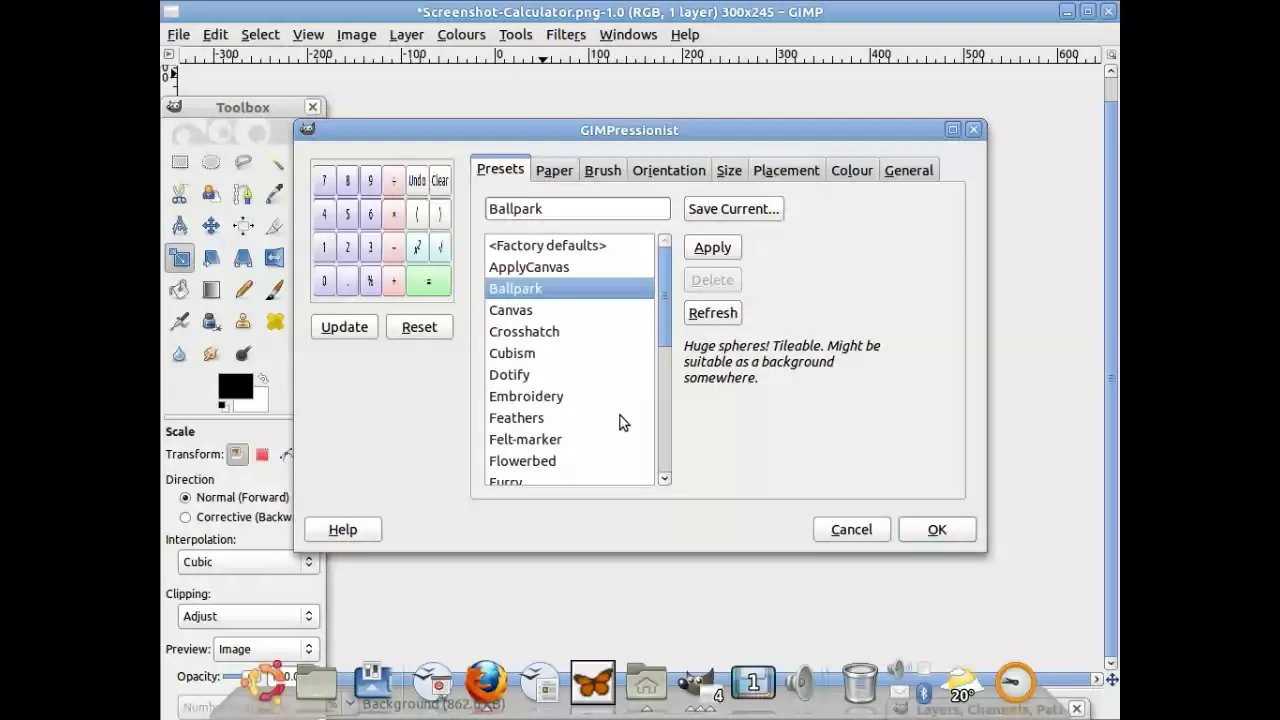
click(662, 438)
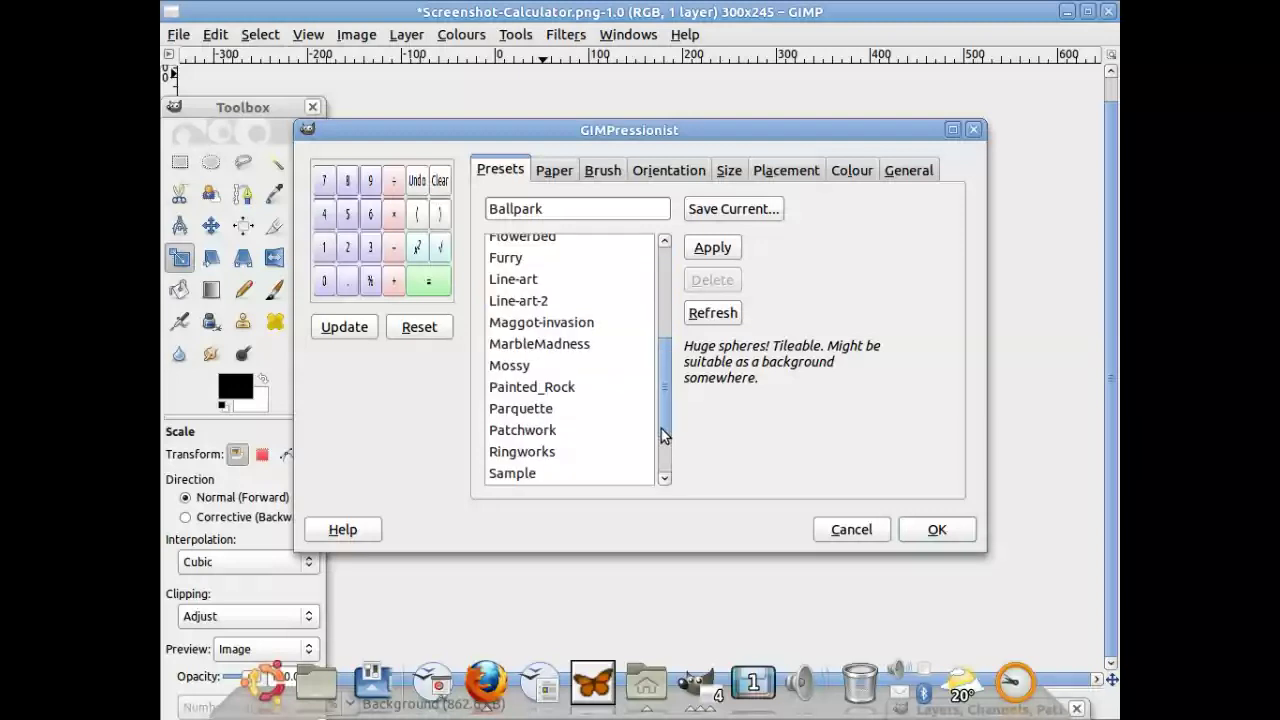
scroll(661, 428, down, 2)
click(660, 322)
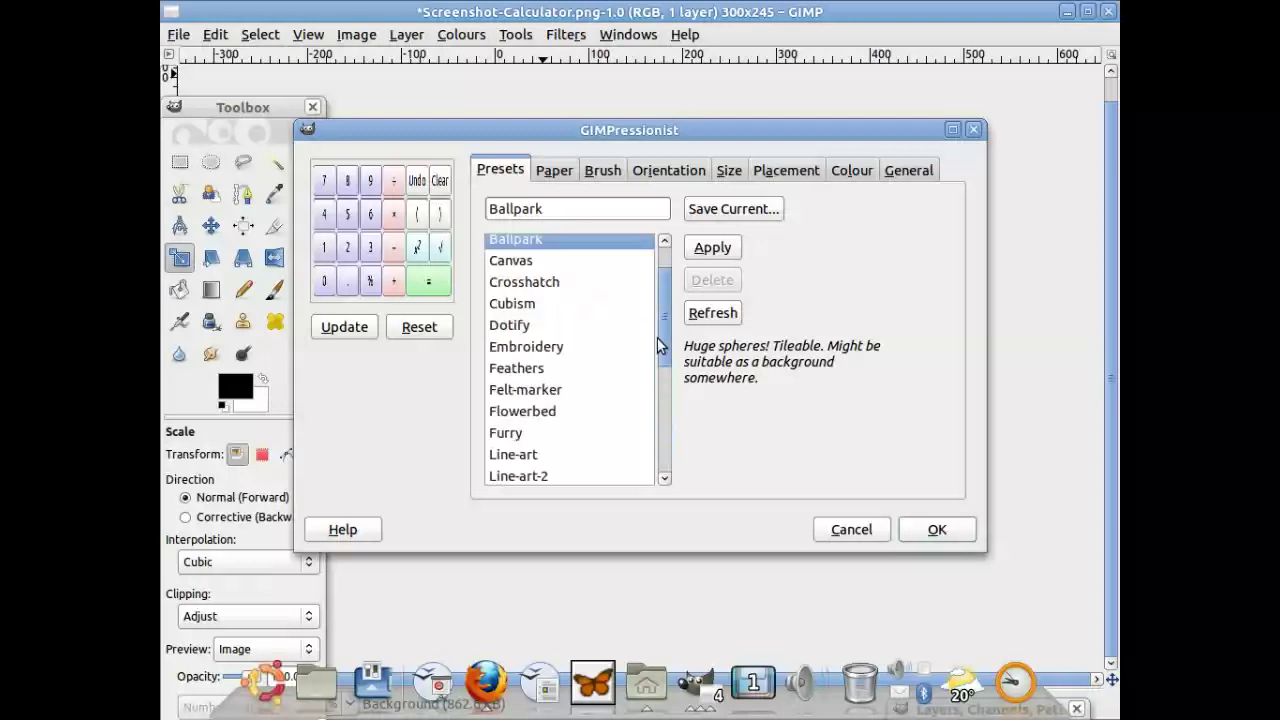
scroll(665, 325, up, 1)
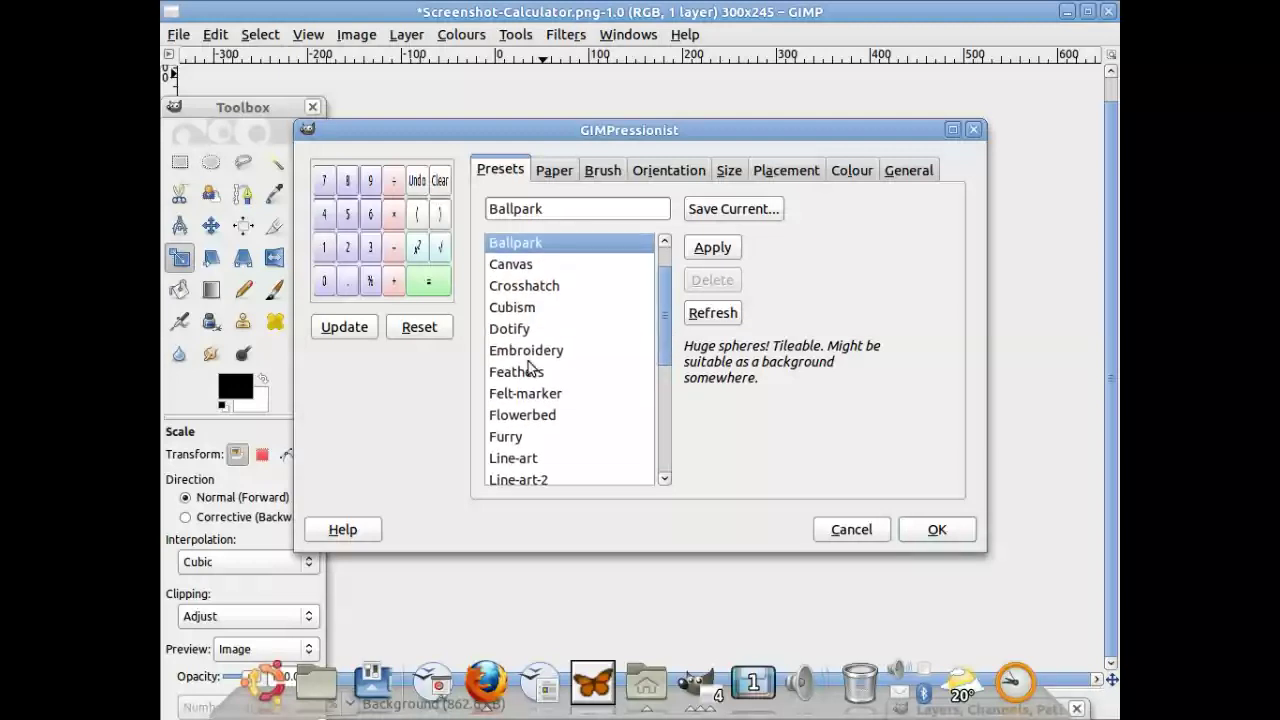
click(533, 351)
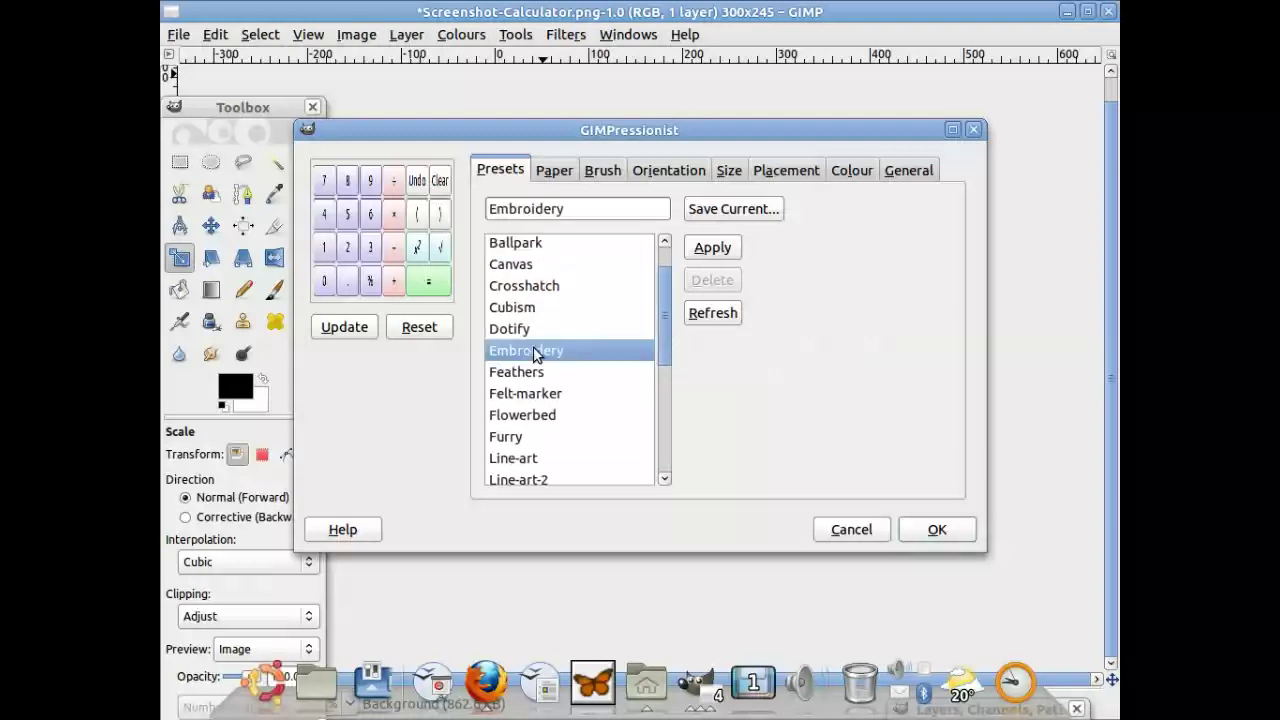
click(928, 530)
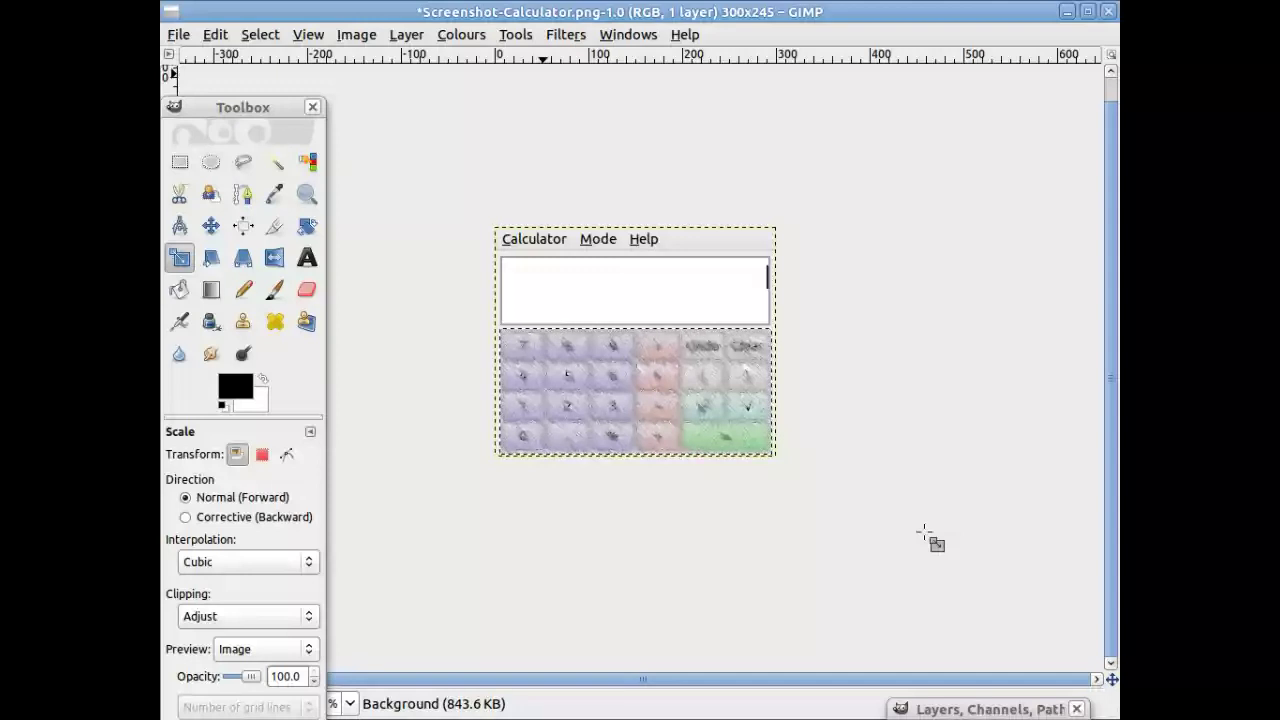
scroll(571, 329, up, 1)
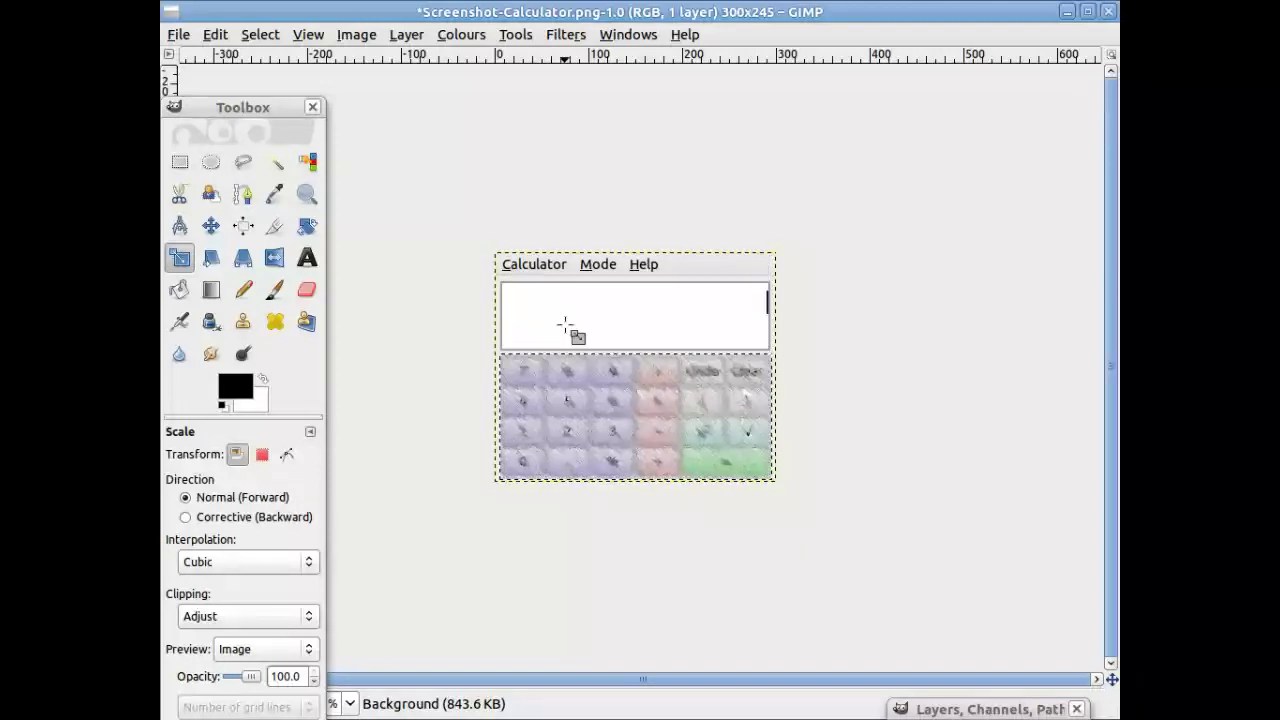
Undo the GIMPressionist Embroidery effect via Edit > Undo.
click(221, 36)
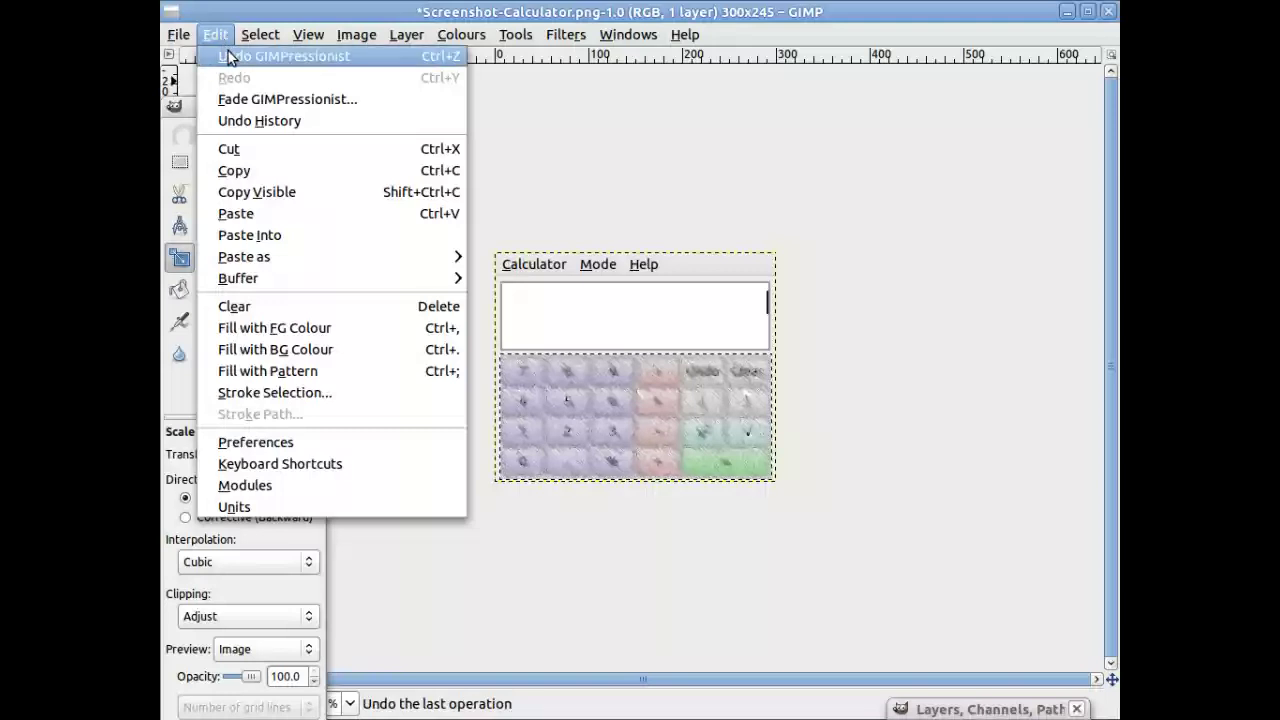
click(228, 57)
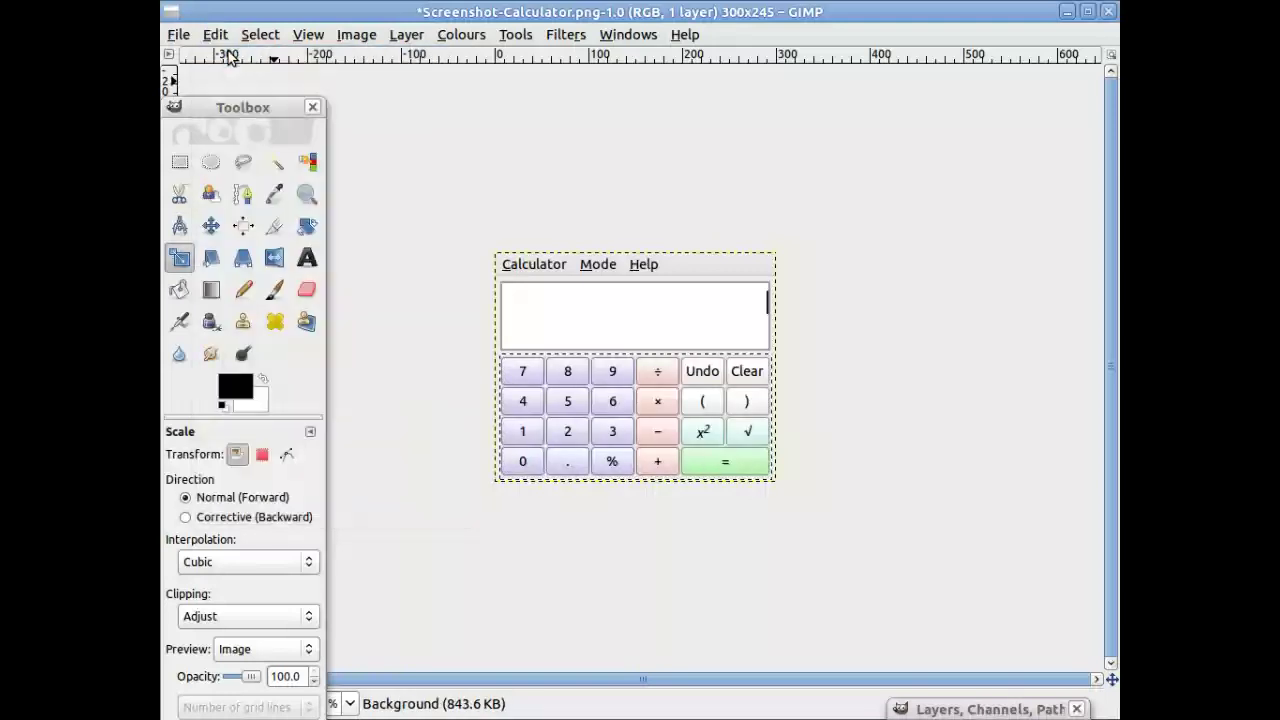
click(566, 36)
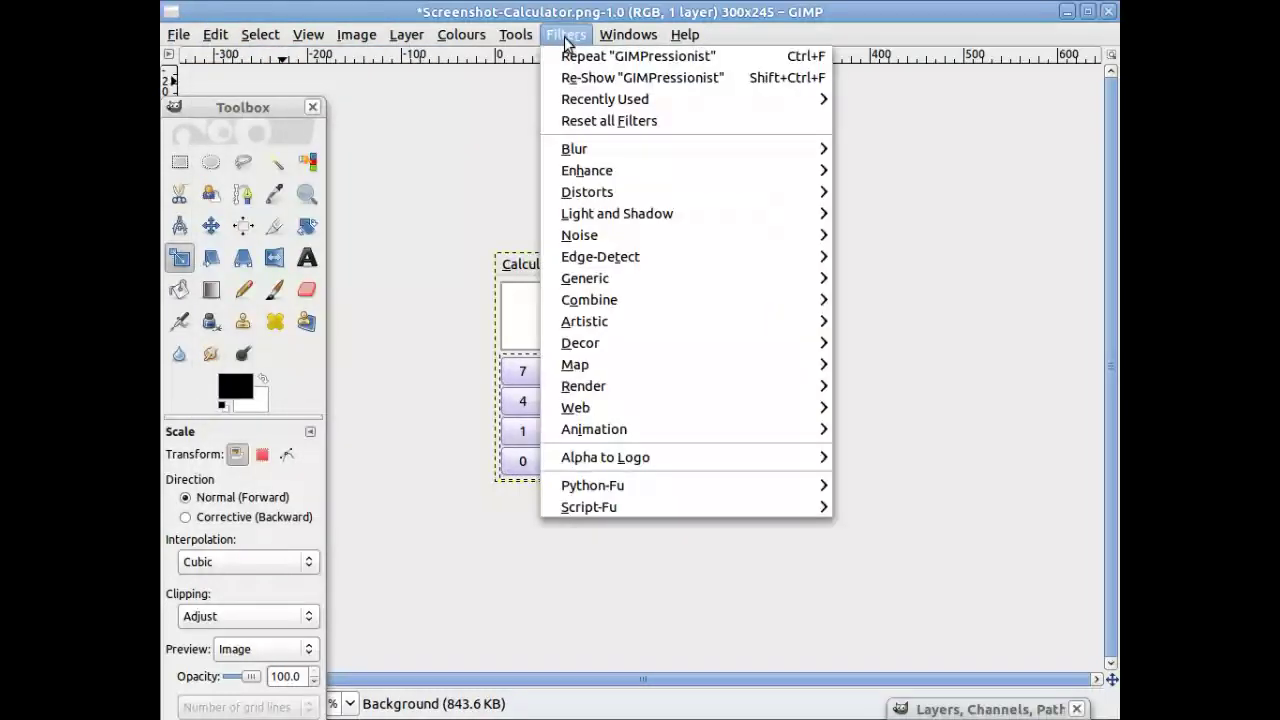
click(566, 36)
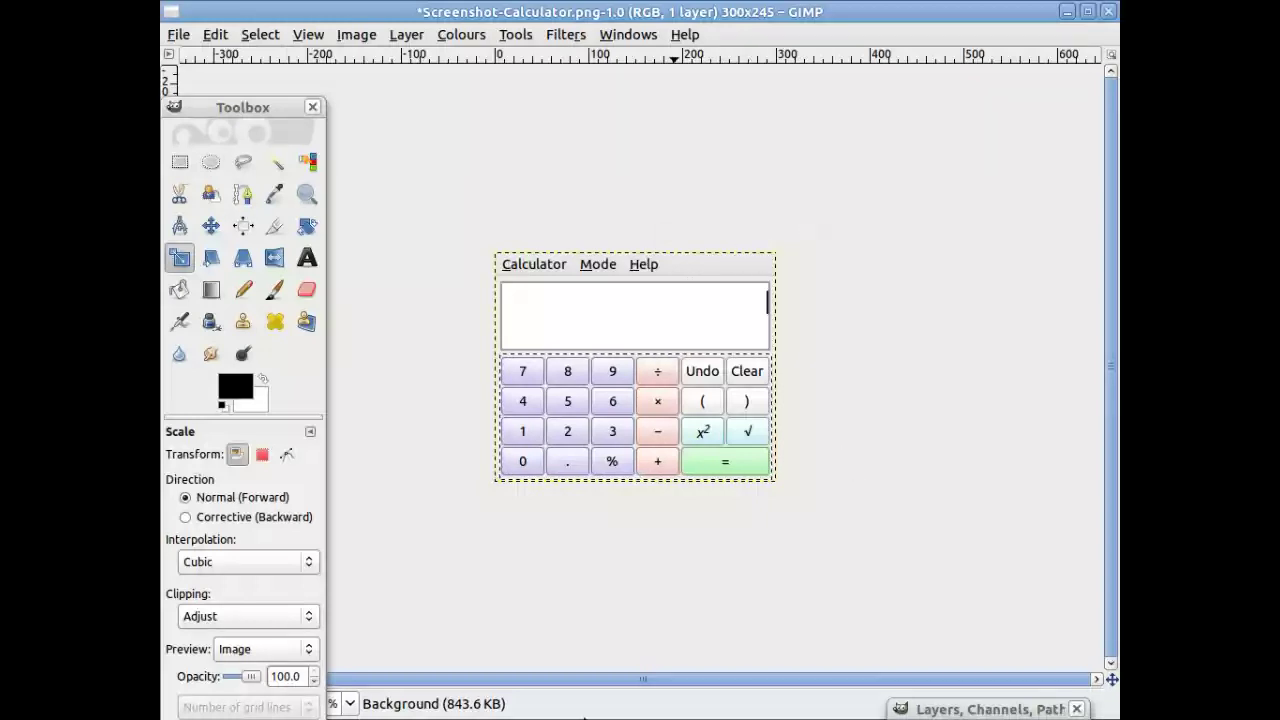
Launch OpenOffice.org Word Processor from the main menu's Office section.
mouse_move(585, 717)
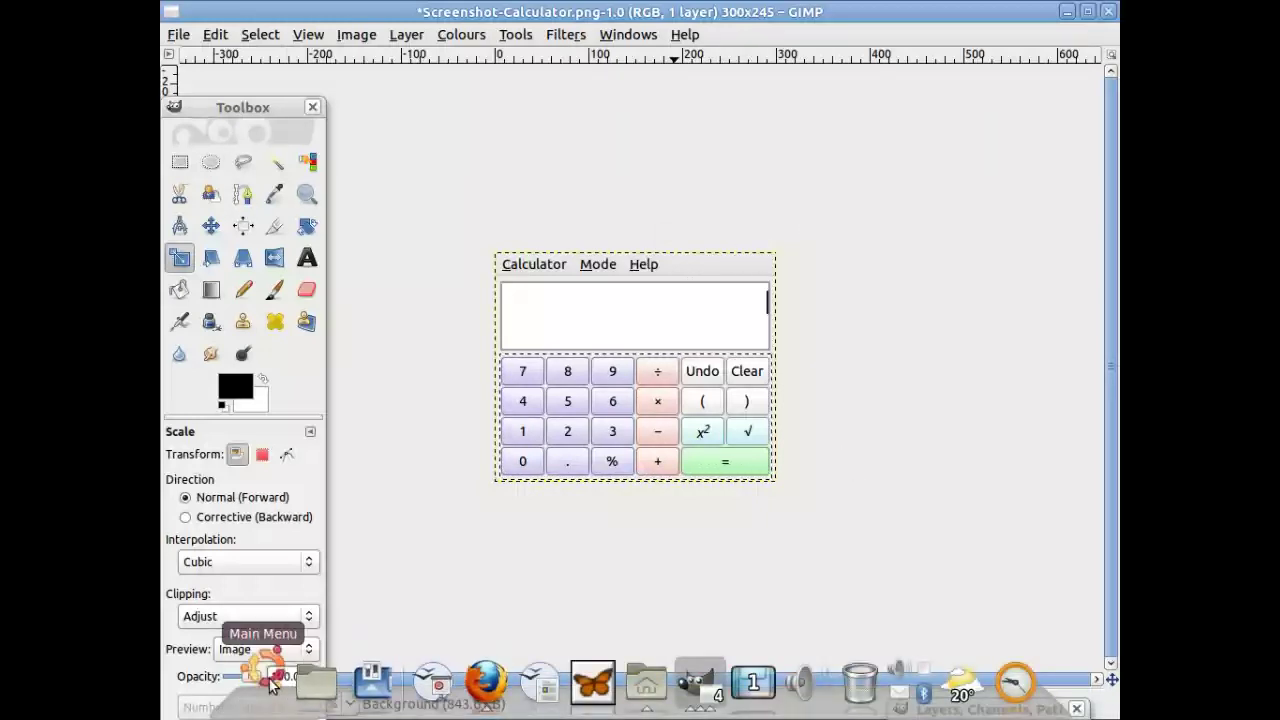
click(270, 683)
mouse_move(325, 452)
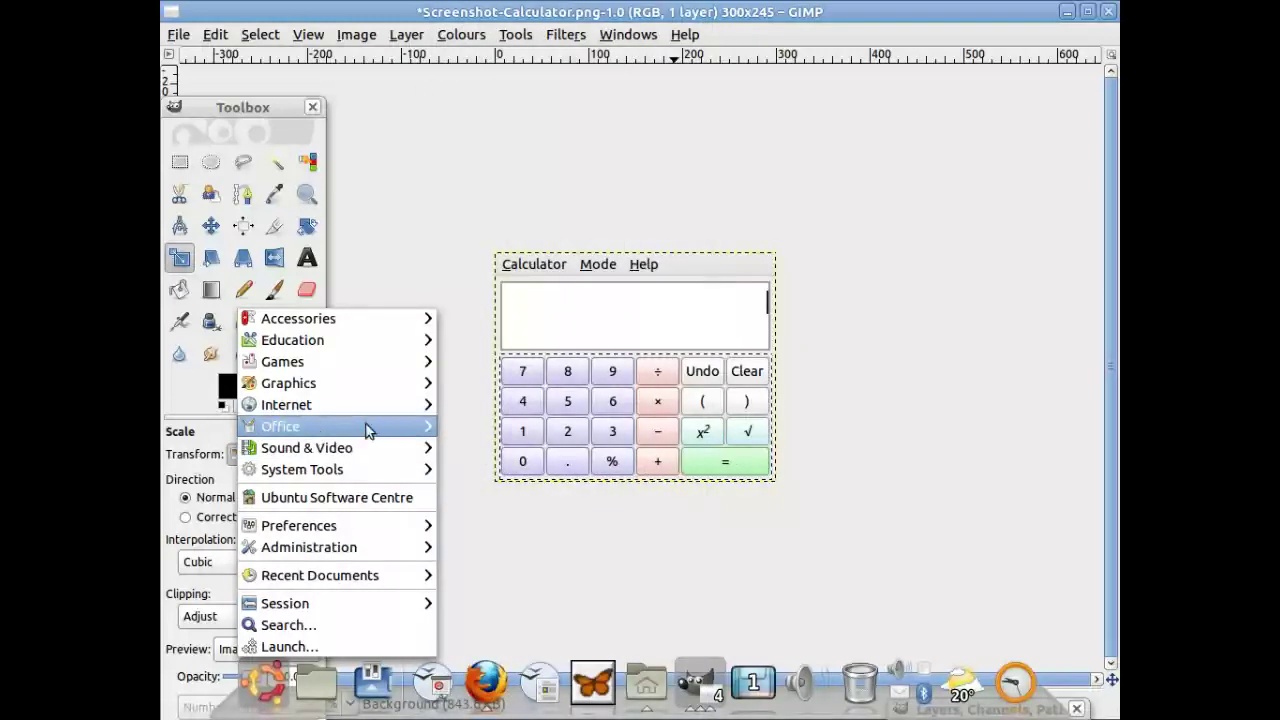
mouse_move(377, 428)
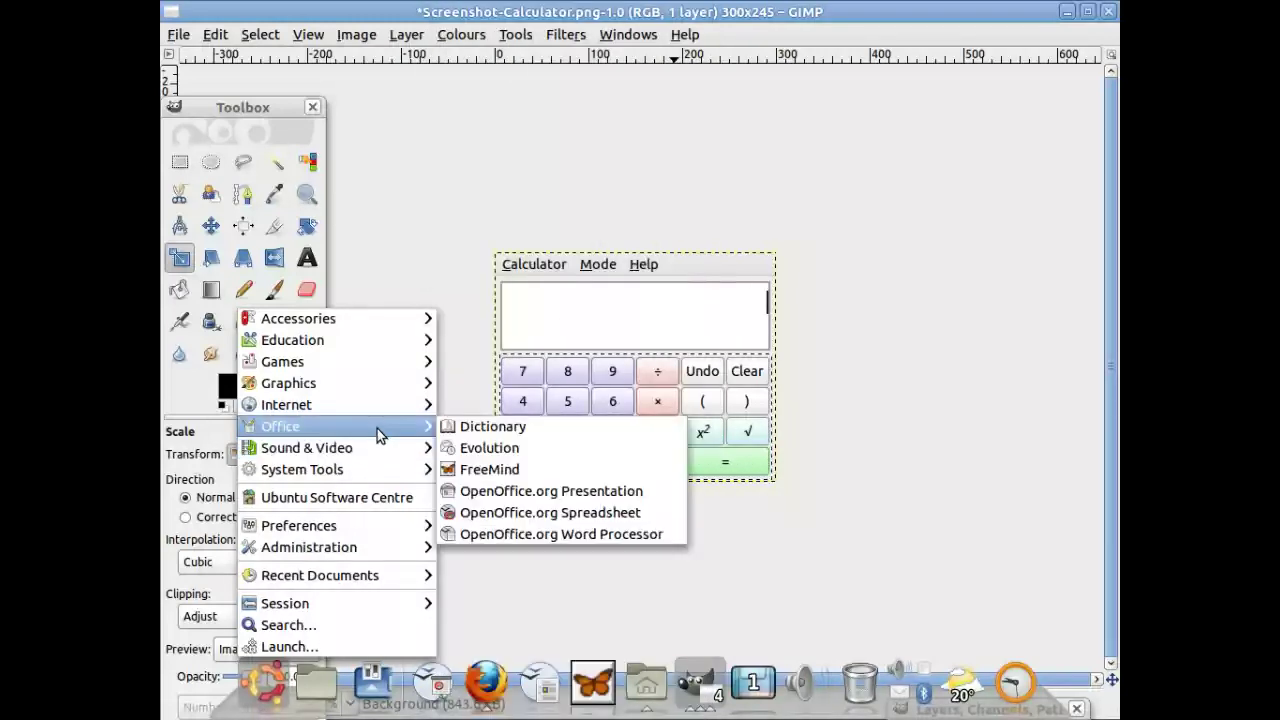
click(521, 533)
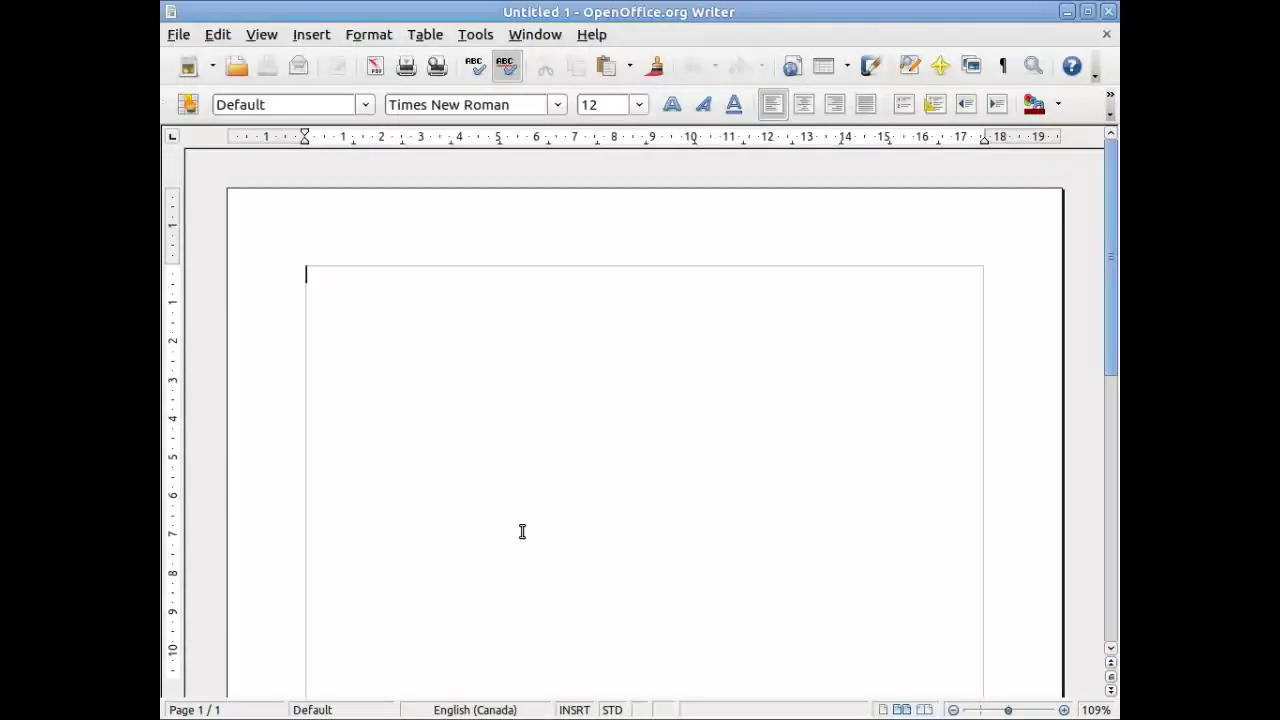
Type the caption 'Here is my window screen-capture:' and start an empty line below it.
text(Here is my )
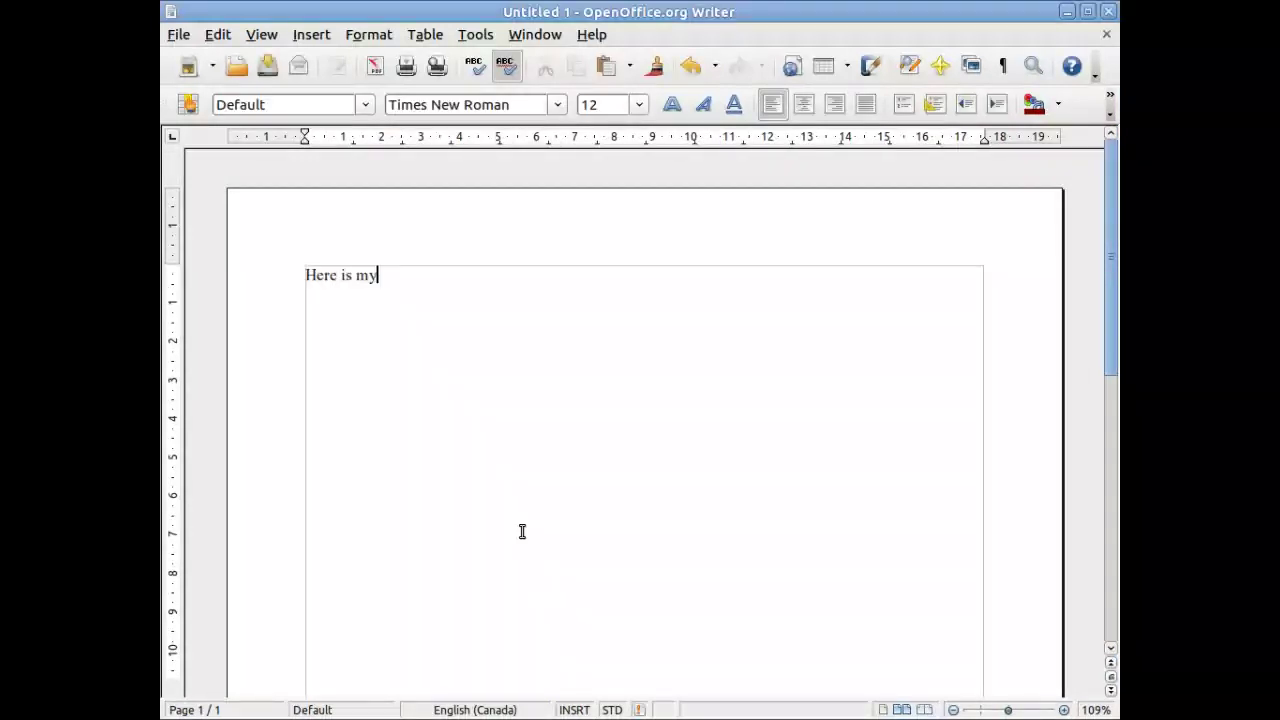
text(window screen-c)
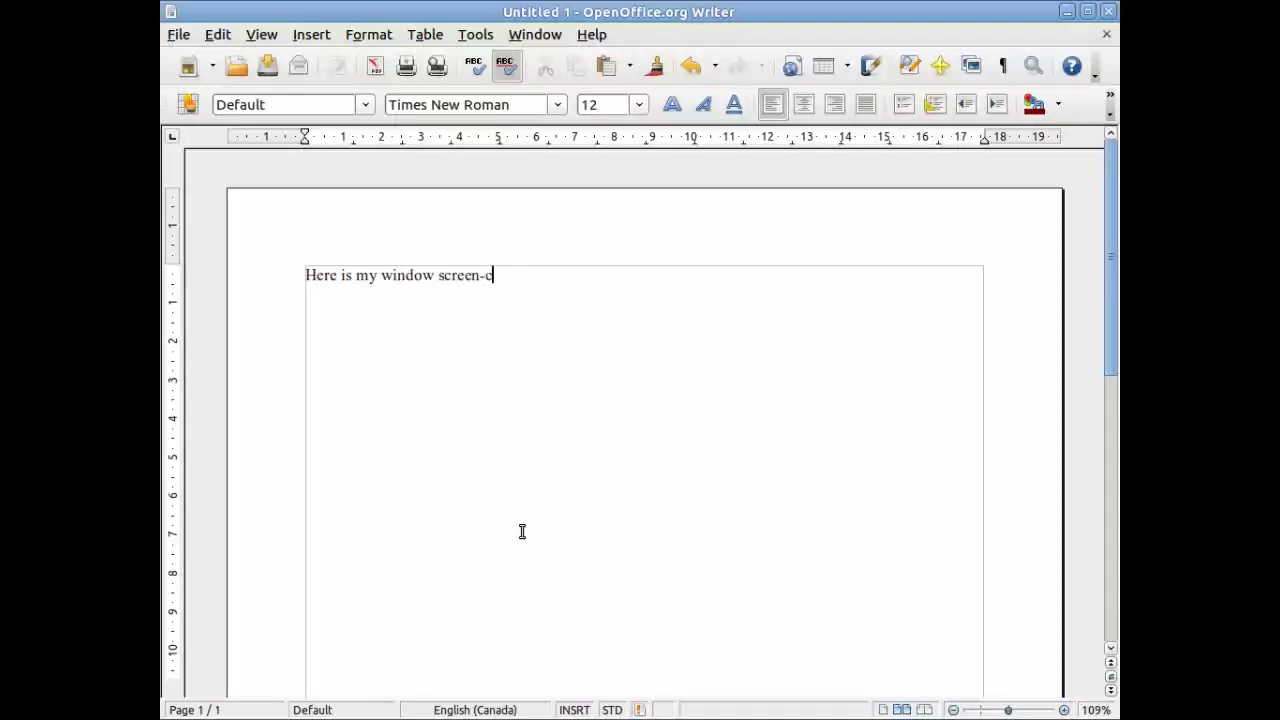
text(apture:)
key(Return)
click(309, 34)
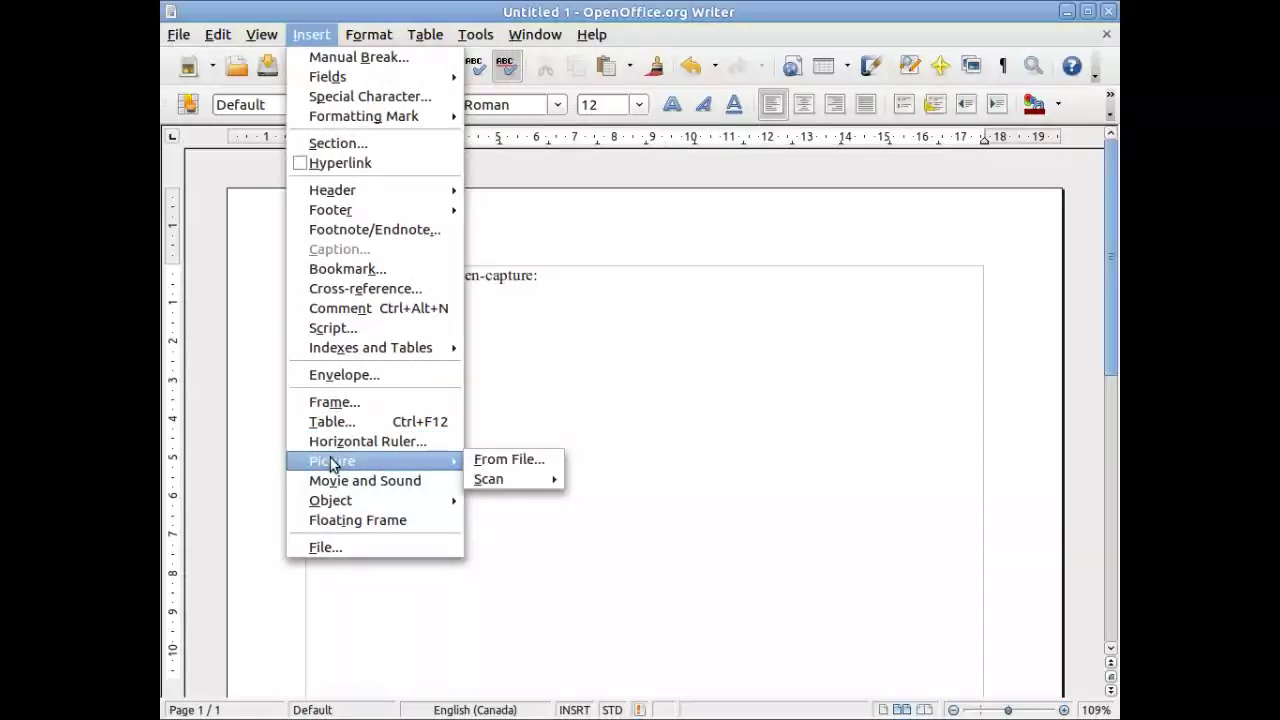
Insert the picture calculator_buttons.png from the Pictures folder beneath the caption line.
mouse_move(447, 461)
click(484, 461)
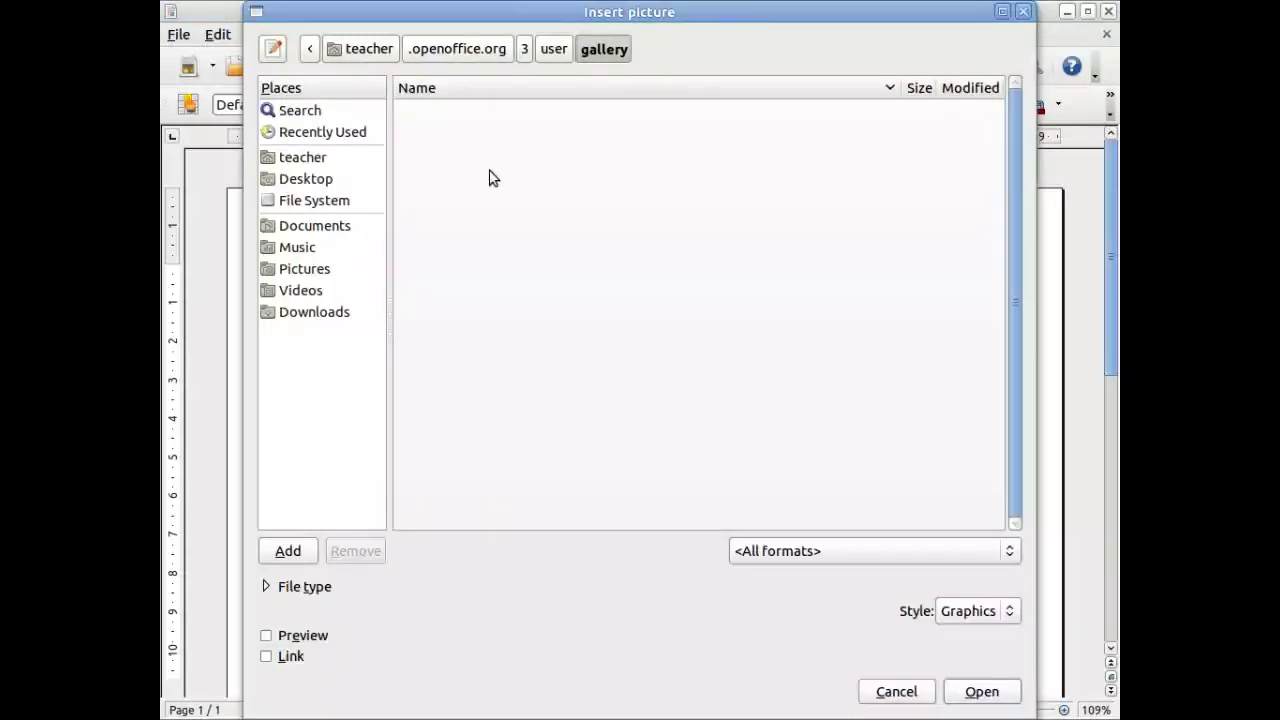
click(347, 49)
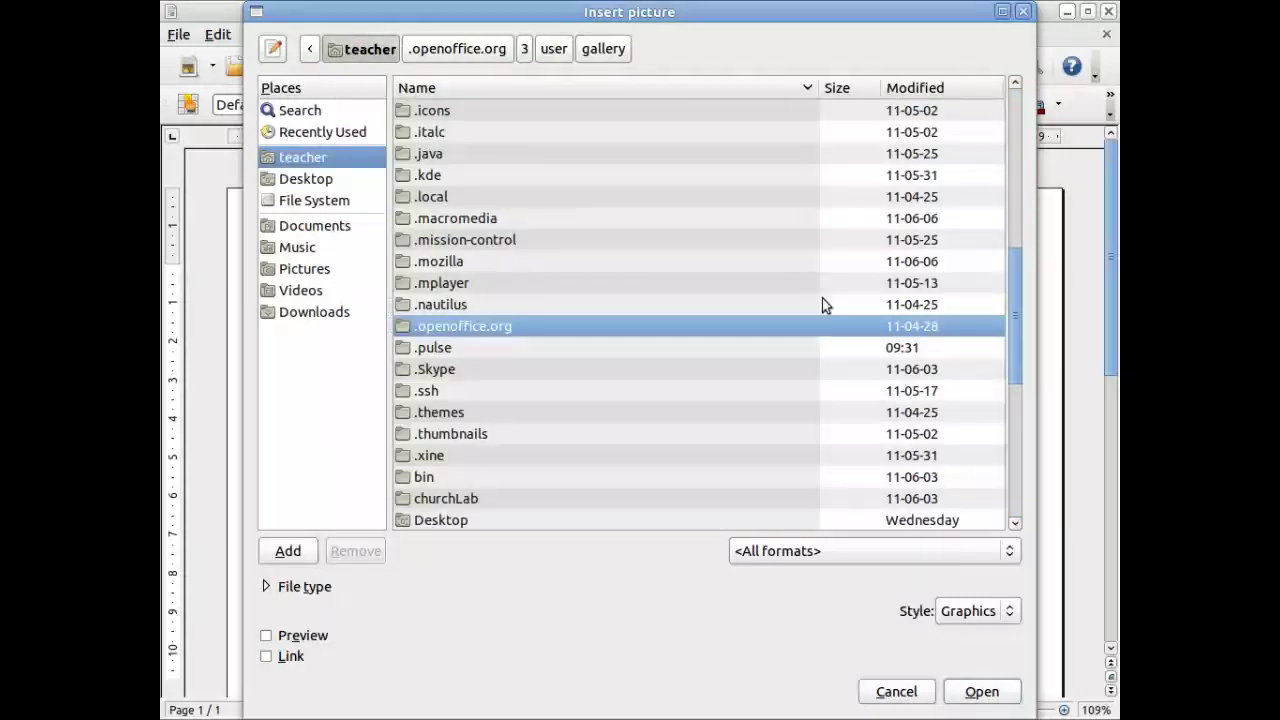
click(1014, 115)
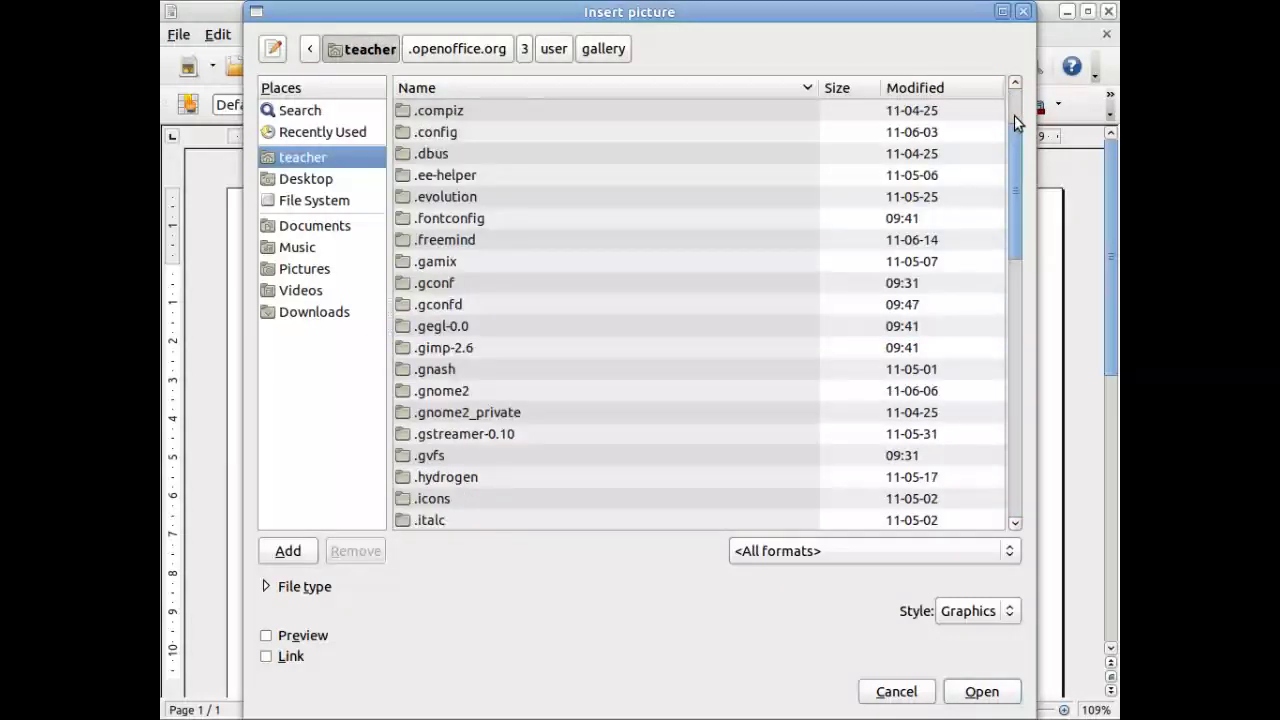
click(1014, 115)
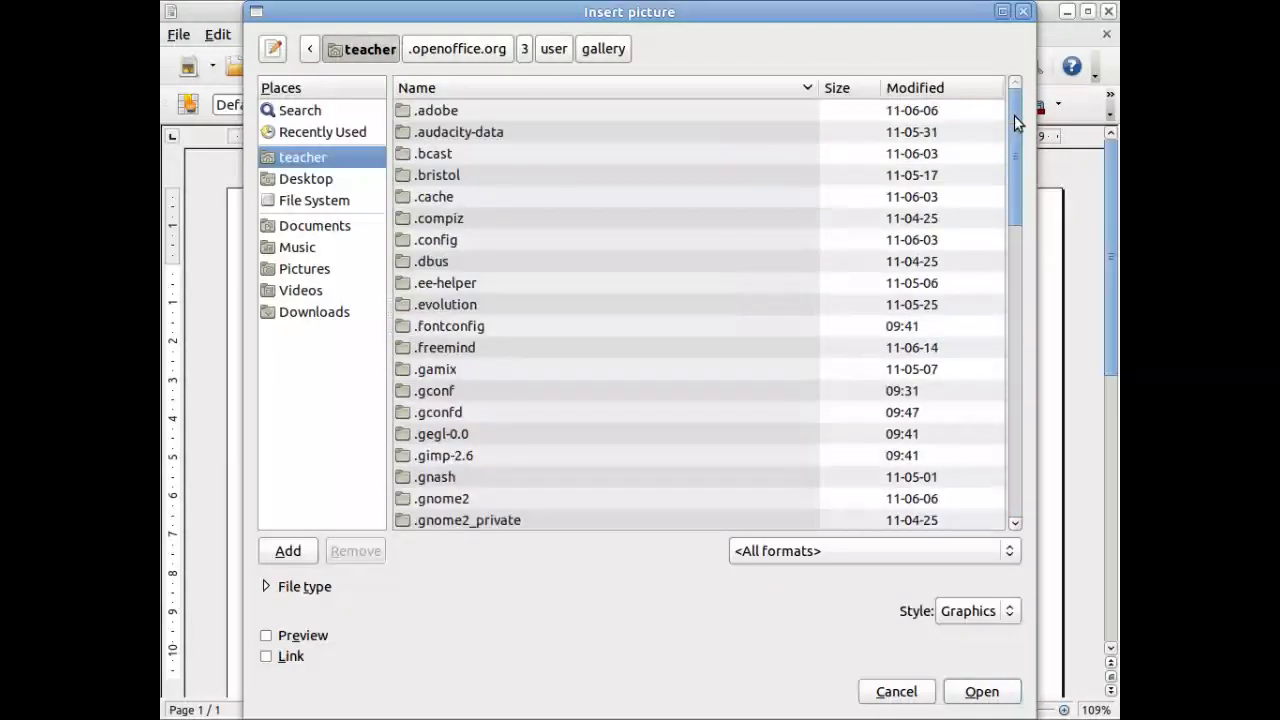
click(1014, 504)
click(1014, 504)
click(1014, 504)
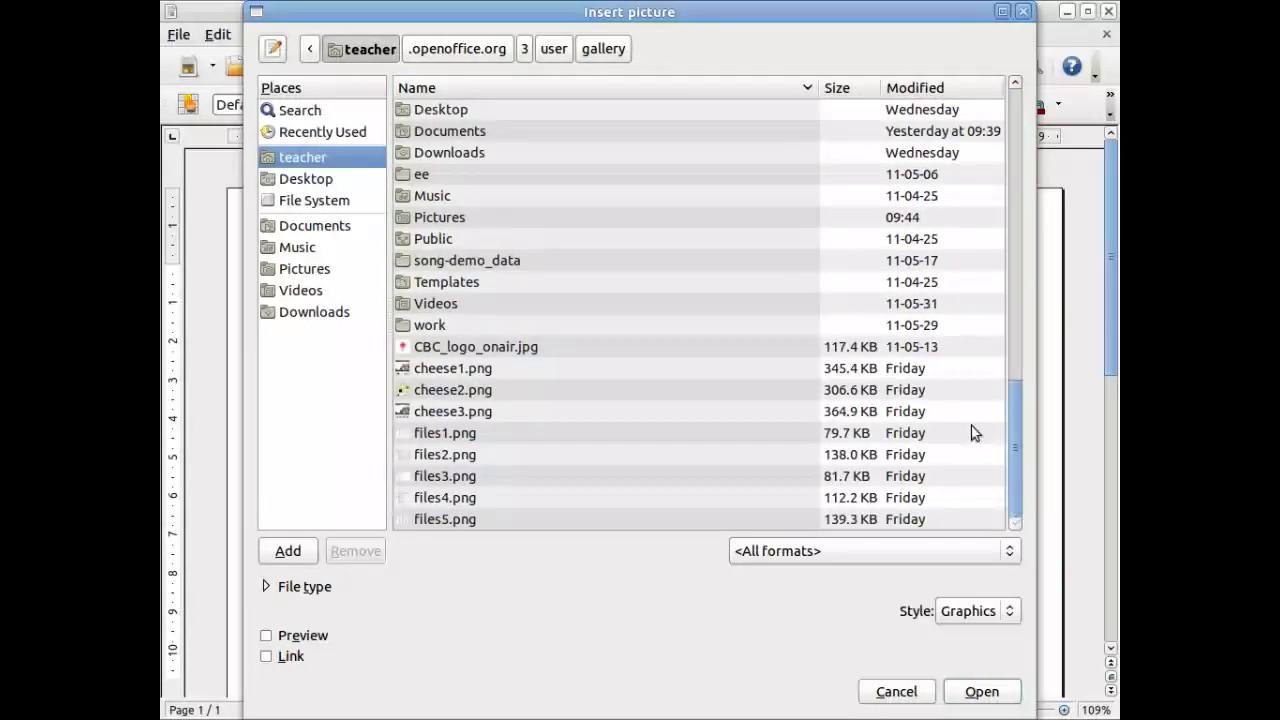
double_click(427, 218)
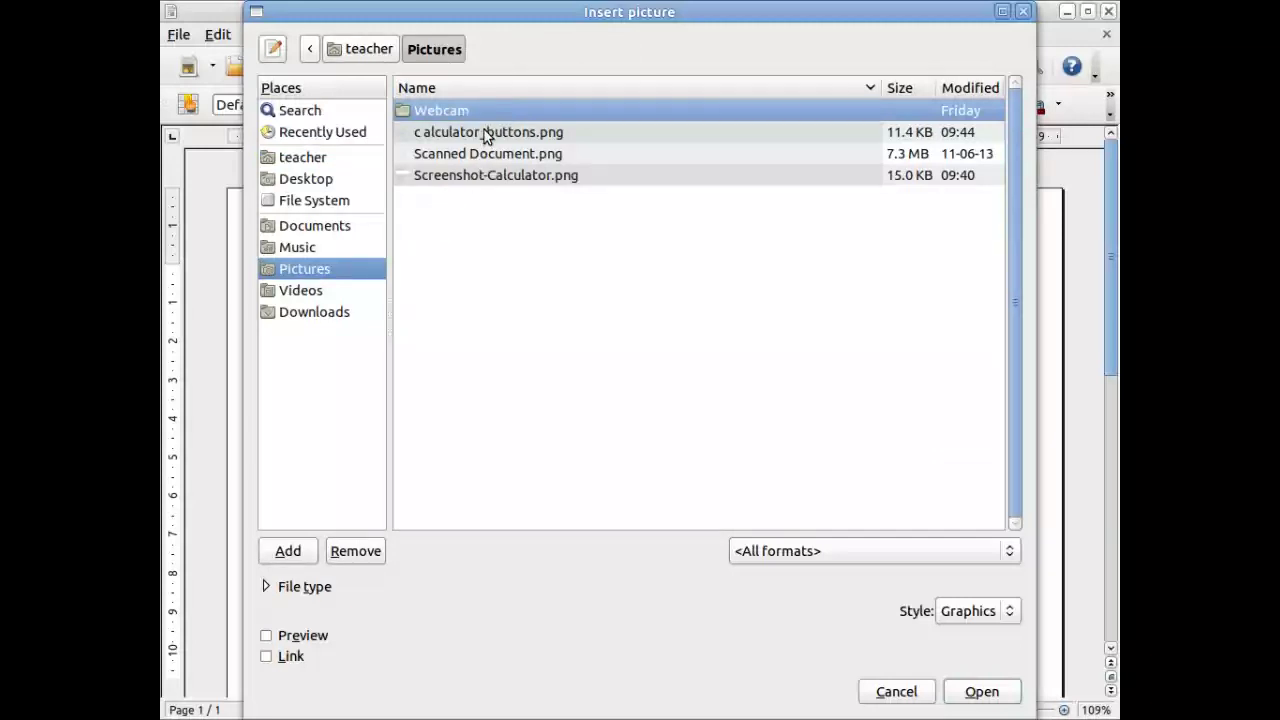
click(486, 133)
double_click(486, 133)
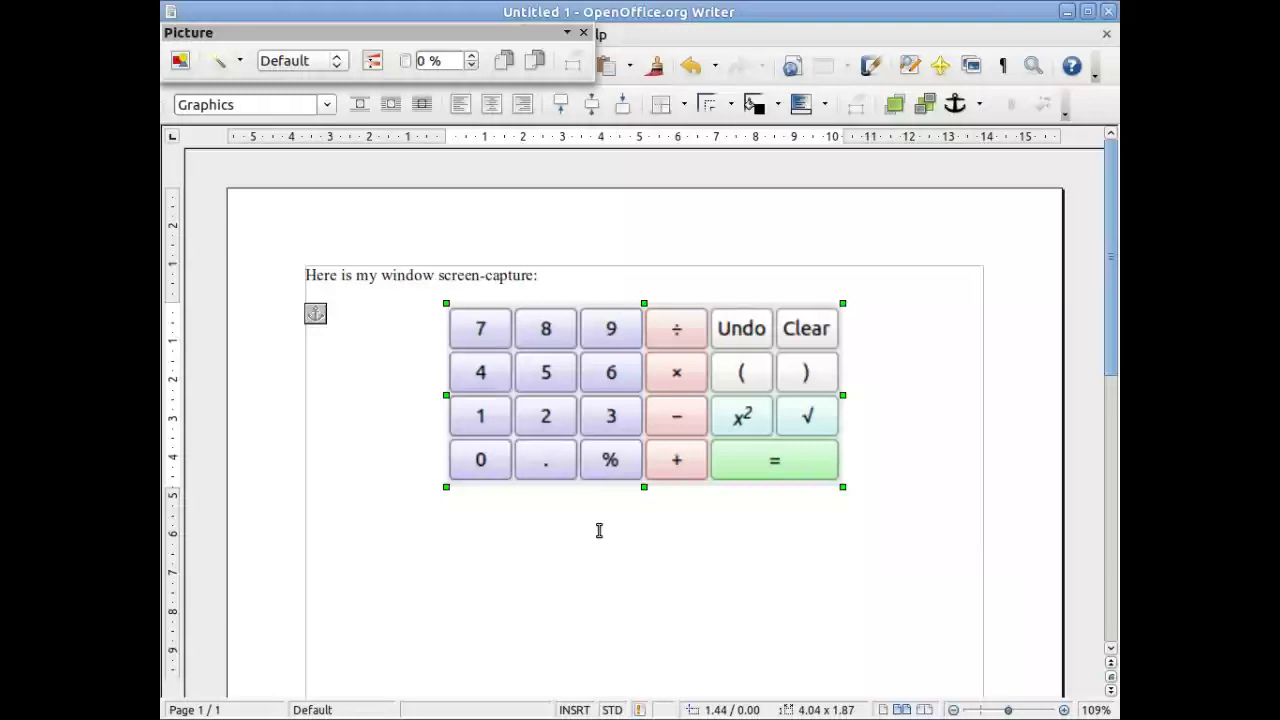
Shift the calculator picture left and down, and shrink it to 6.99 × 3.40 cm.
drag(652, 434, 559, 462)
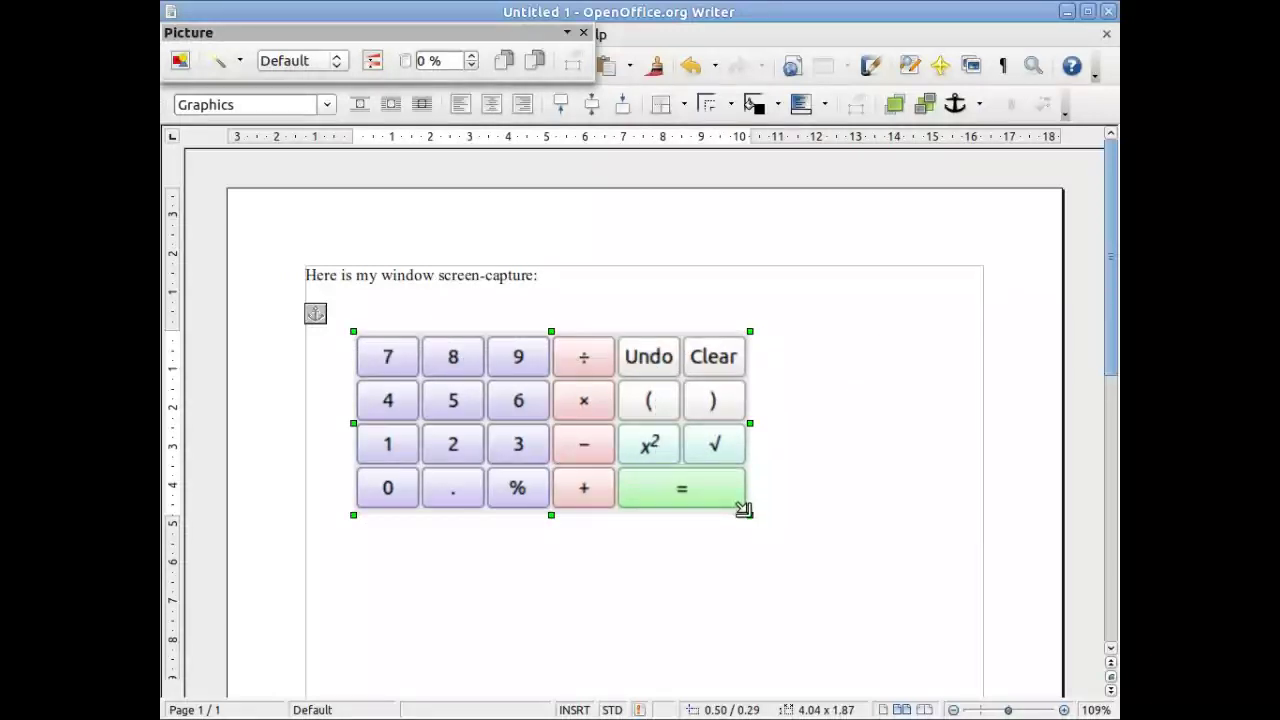
drag(744, 510, 617, 457)
click(792, 450)
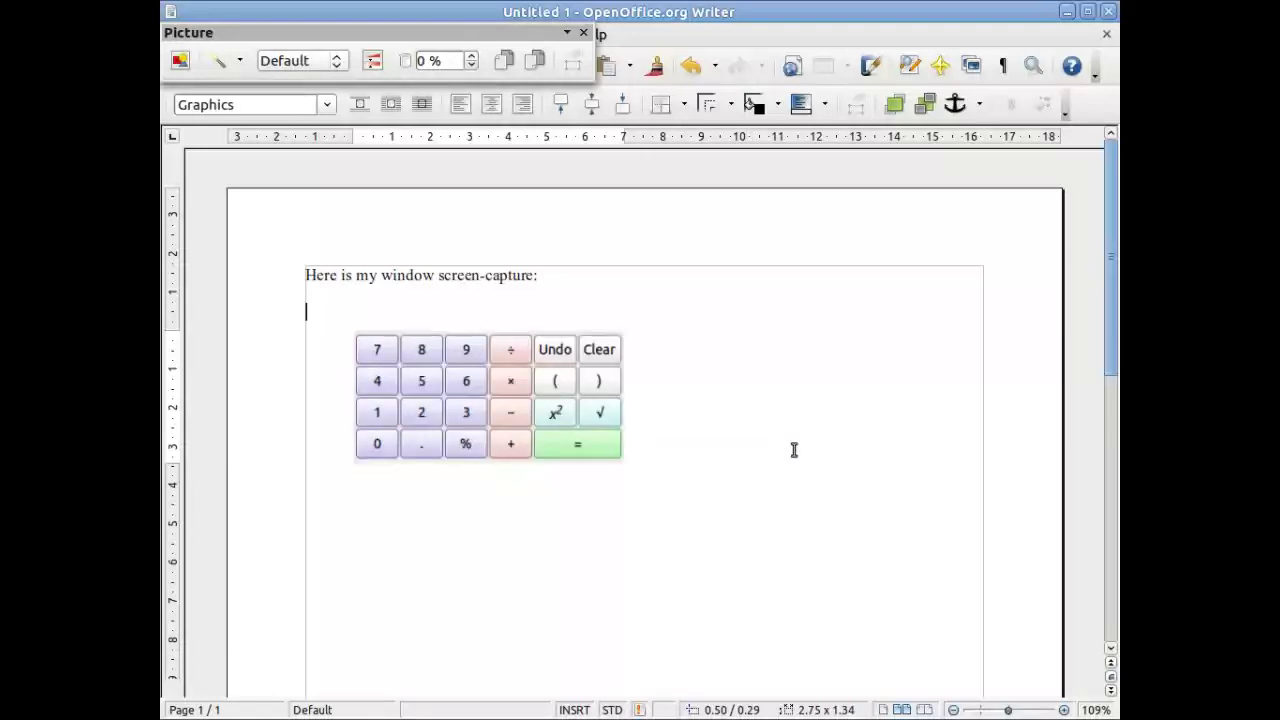
double_click(565, 404)
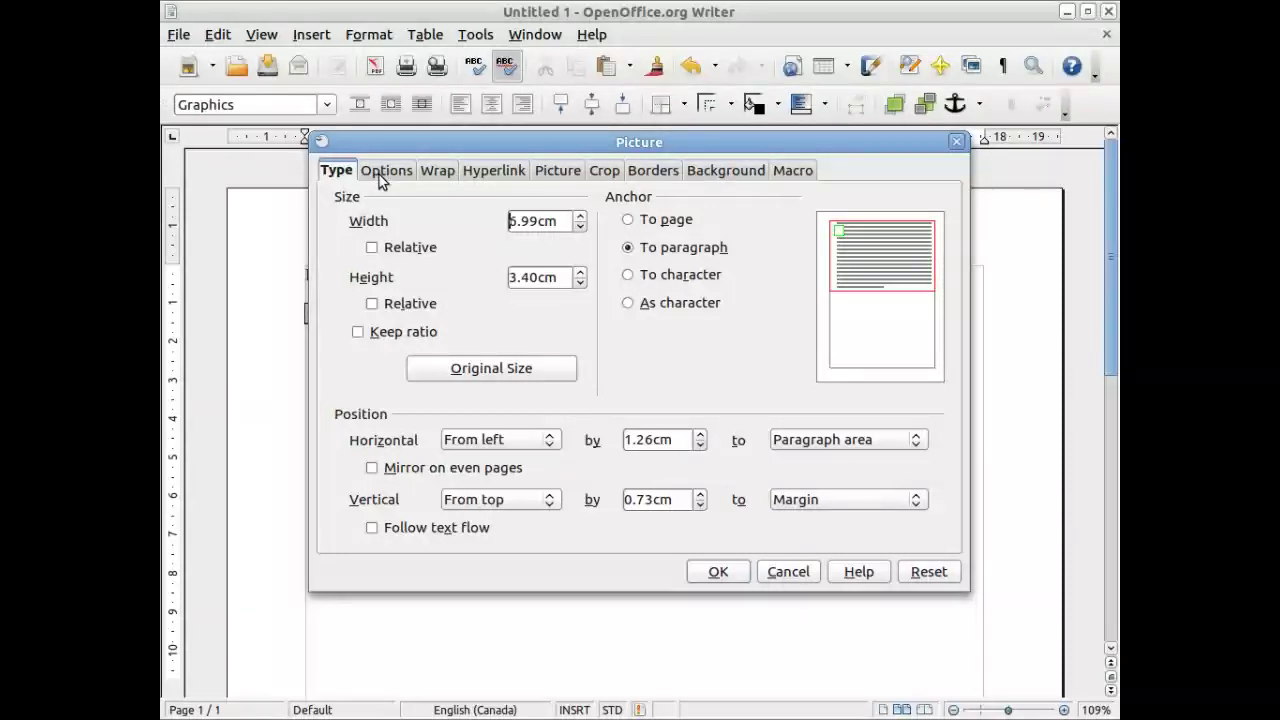
Set the picture's shadow position to bottom right in its Borders settings and apply it.
click(434, 172)
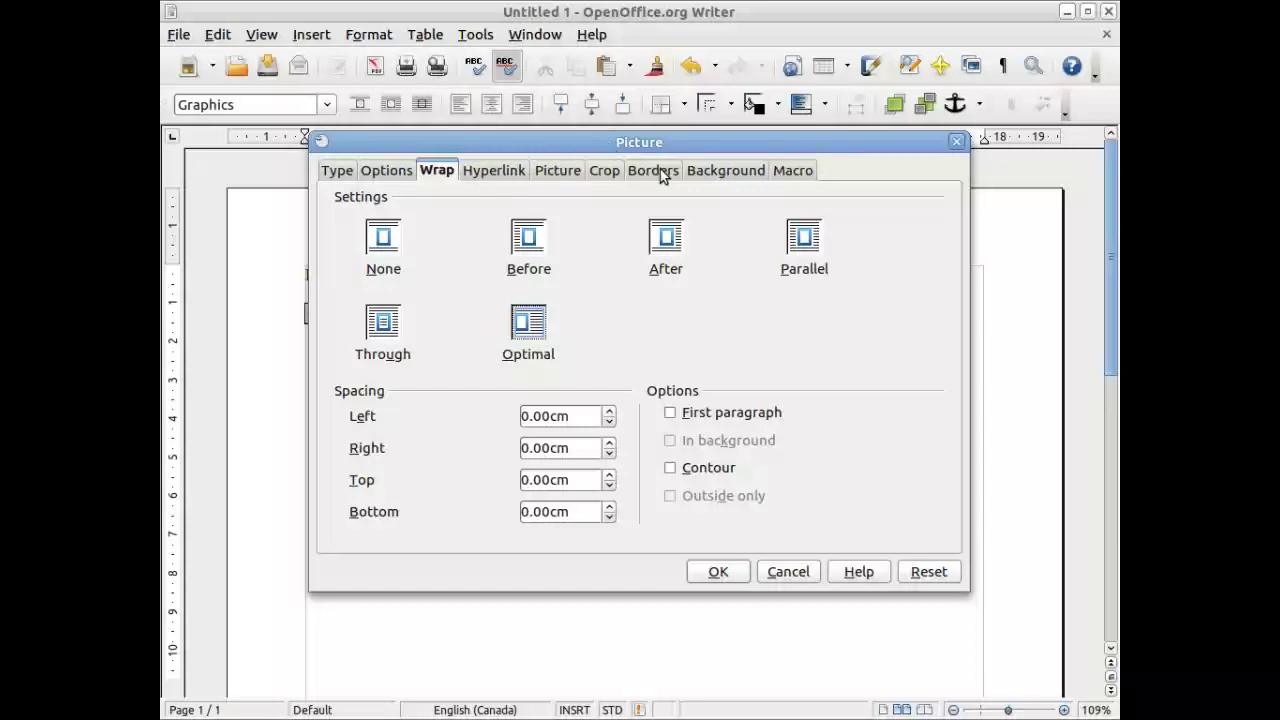
click(719, 176)
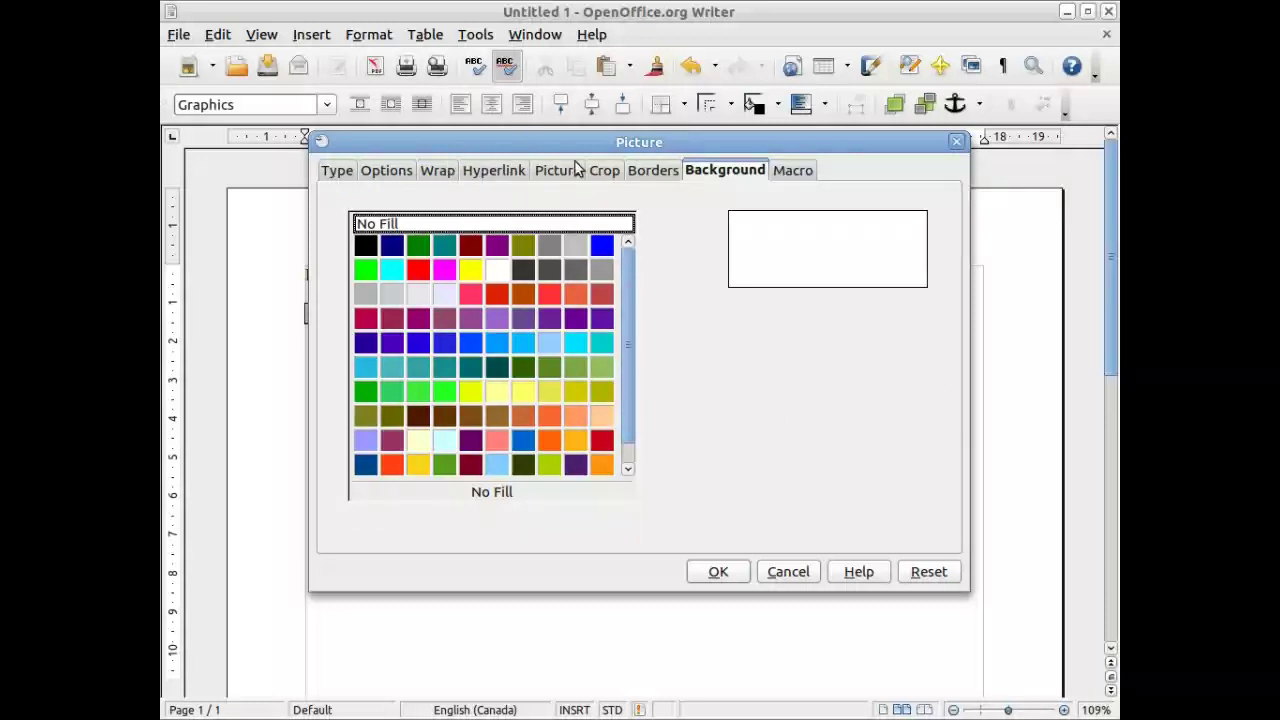
click(651, 174)
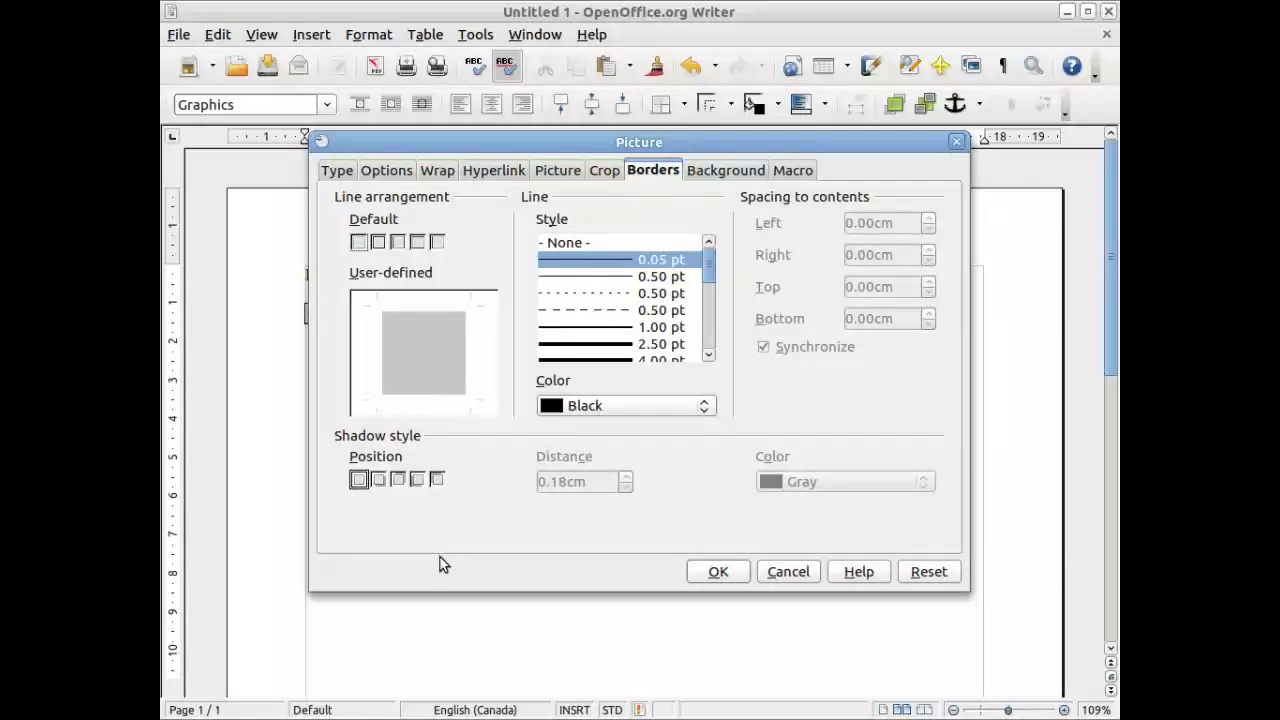
click(380, 480)
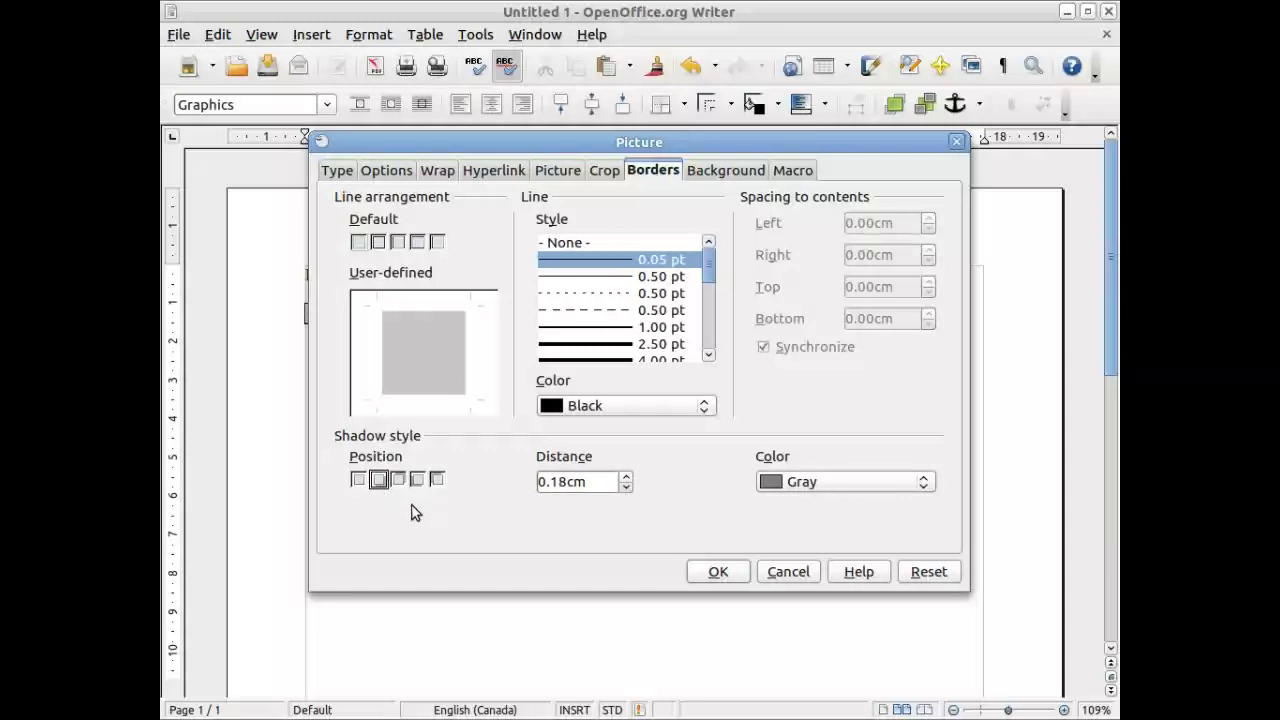
click(718, 573)
click(748, 573)
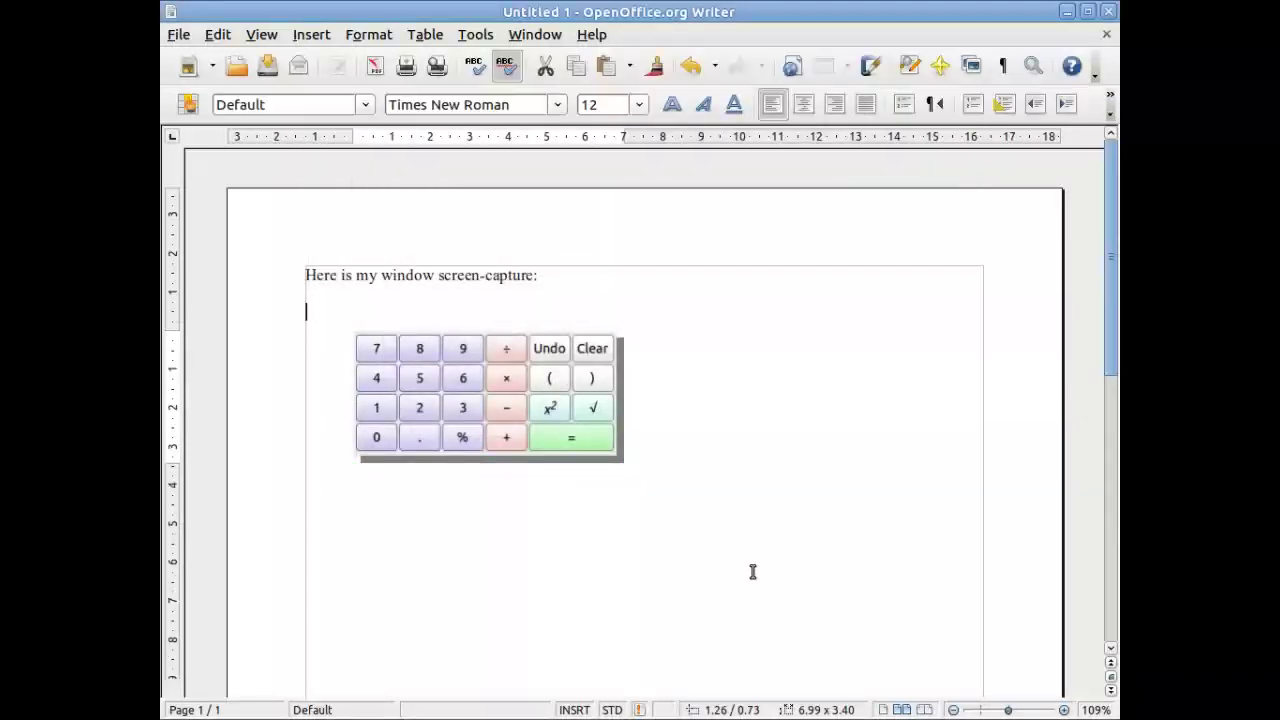
click(517, 414)
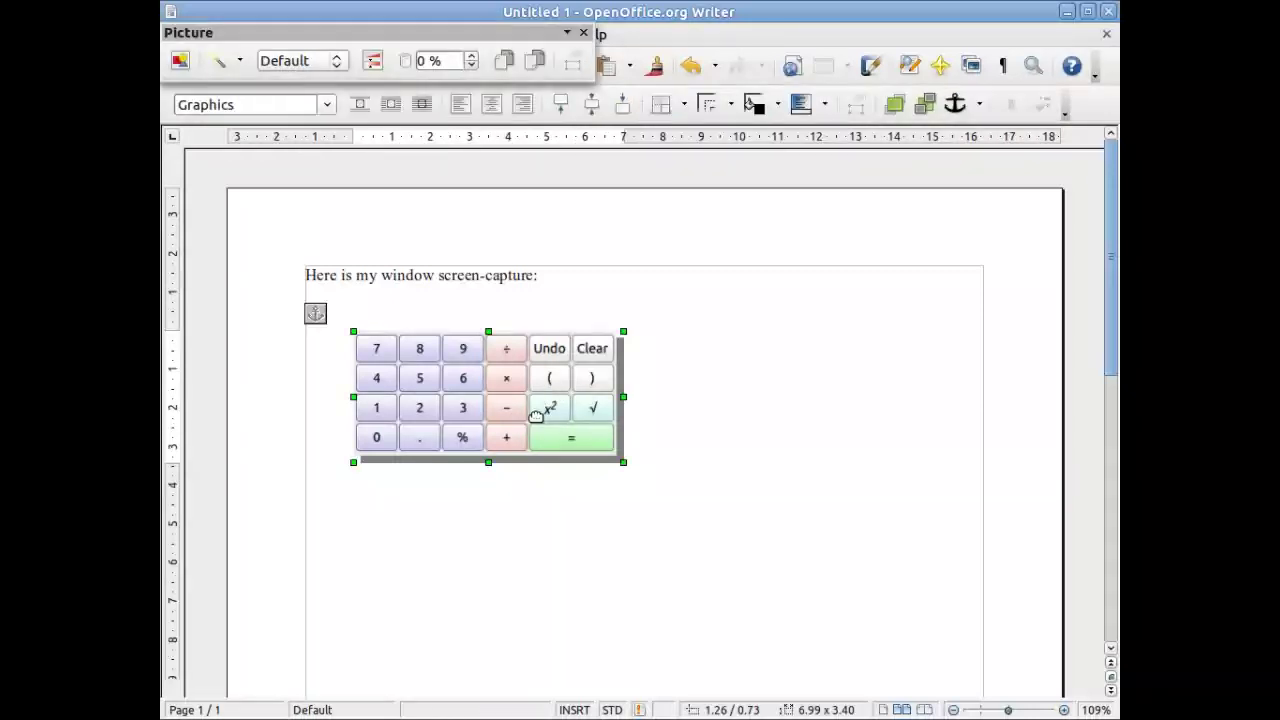
double_click(536, 415)
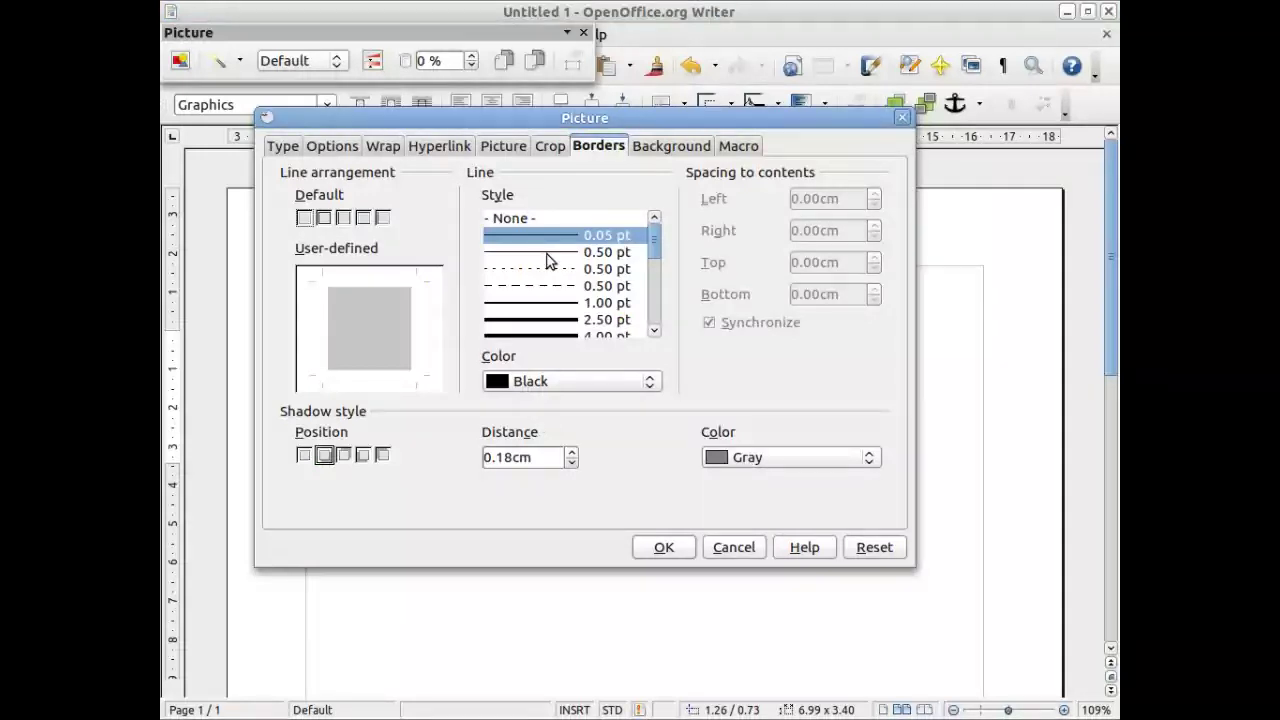
click(285, 146)
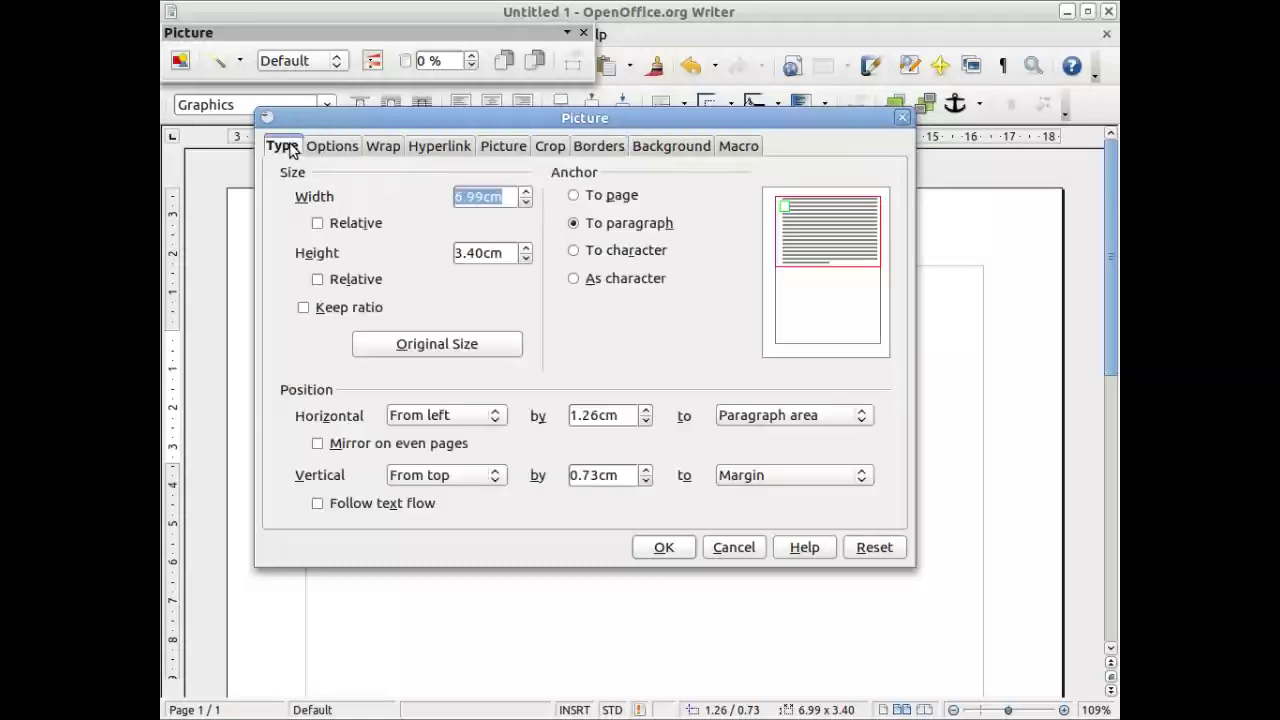
click(686, 548)
key(Escape)
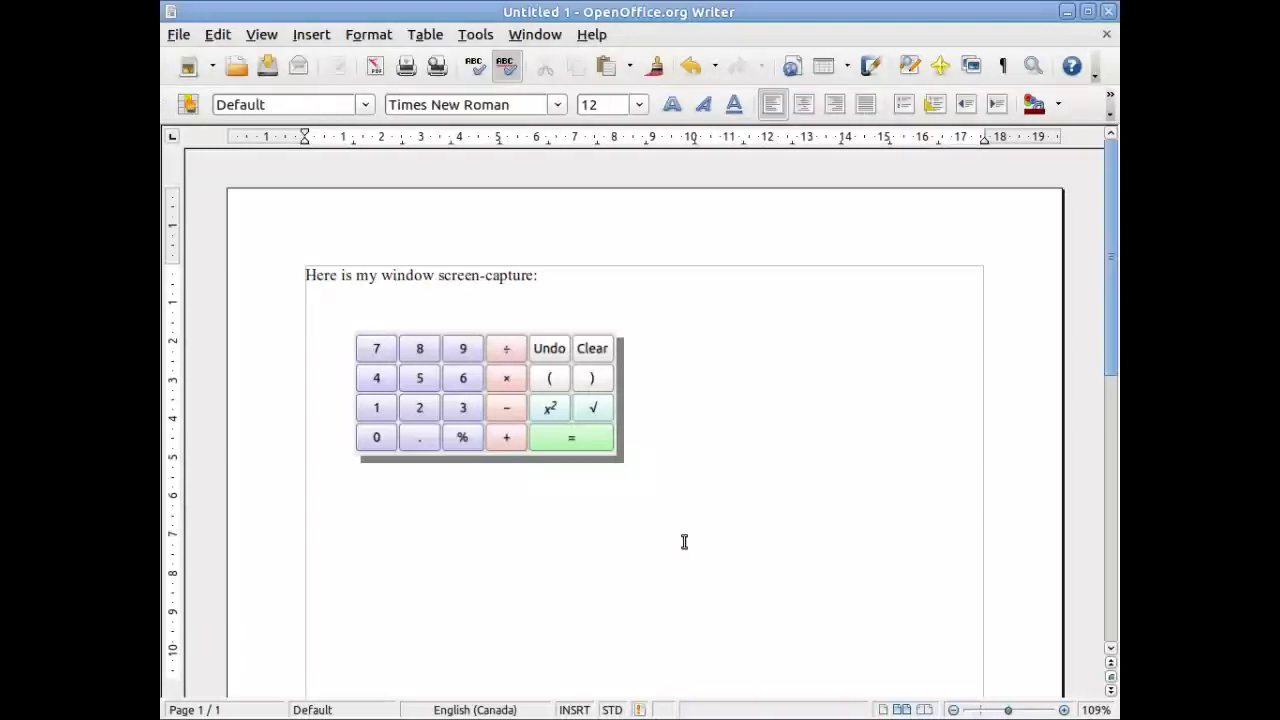
key(alt+Tab)
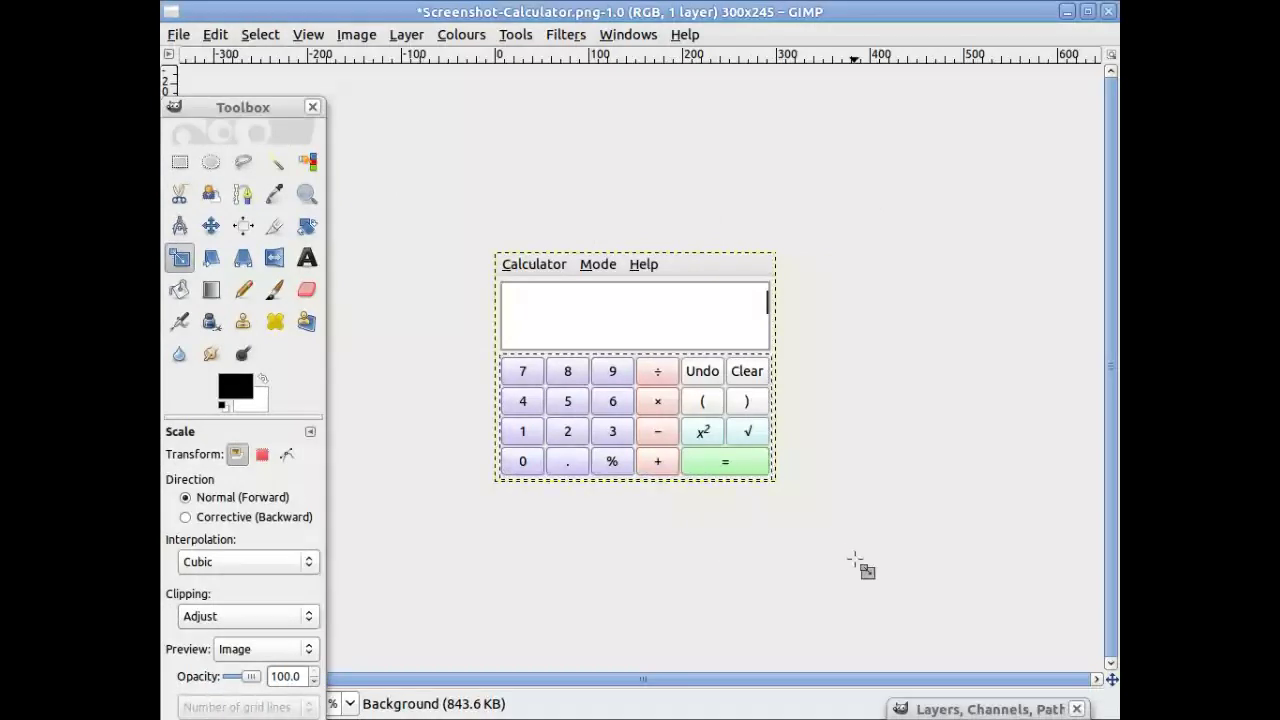
Expand GIMP's Layers, Channels, Paths dock to show the calculator screenshot's Background layer.
drag(965, 711, 963, 86)
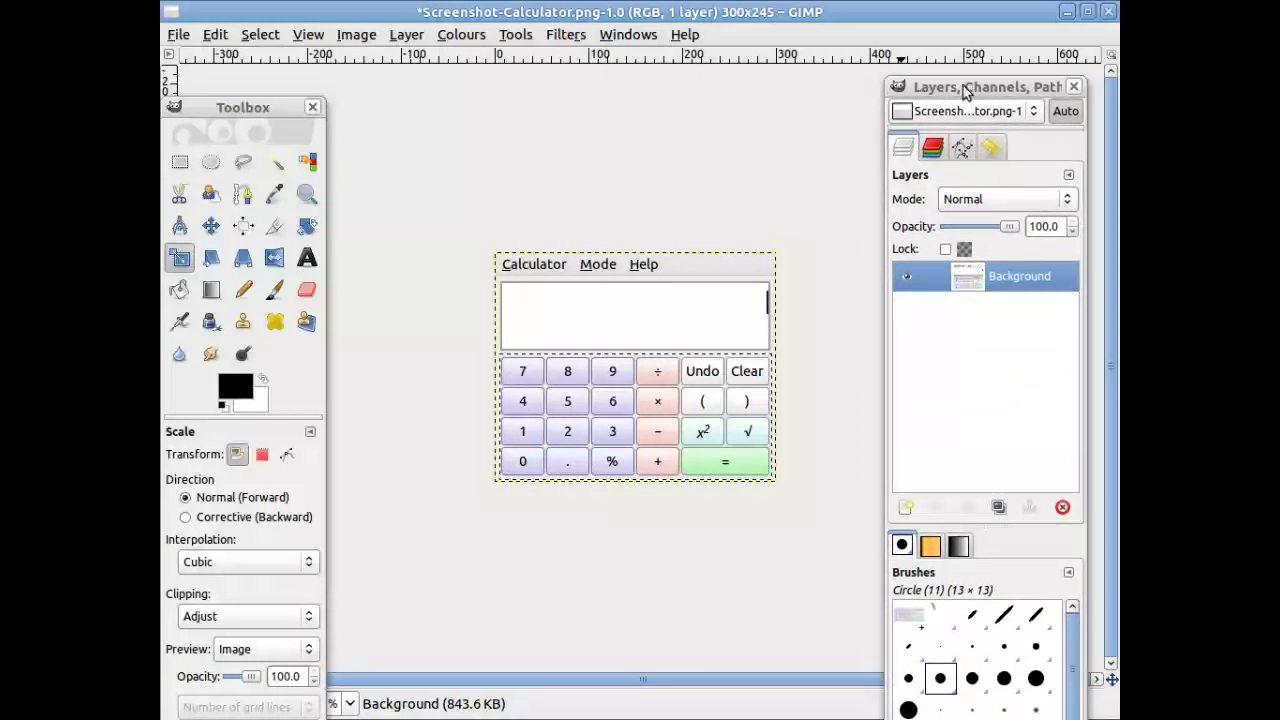